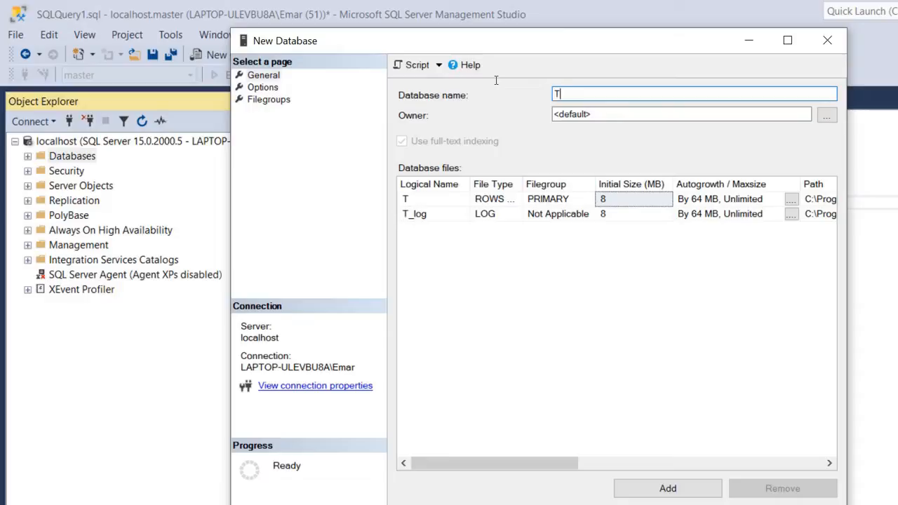
Name the new database Tutorial and create it with the default owner and file settings.
text(torial)
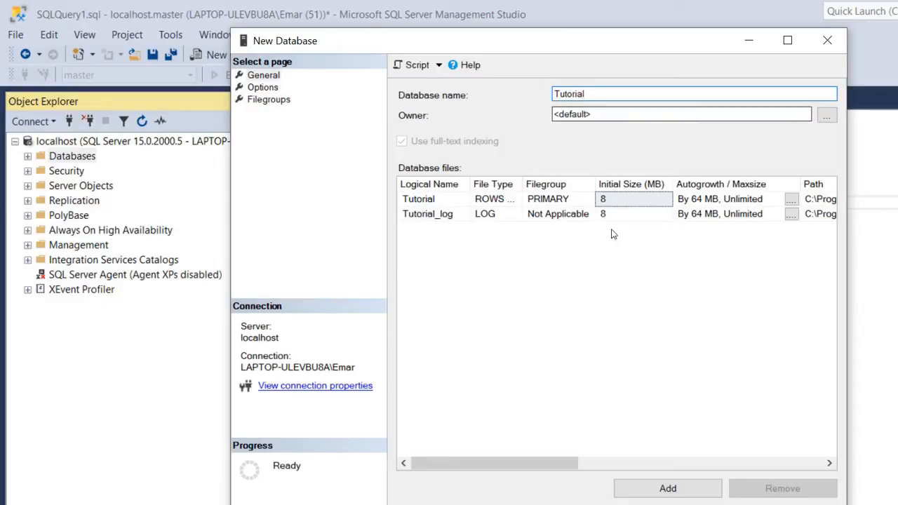
drag(713, 238, 870, 261)
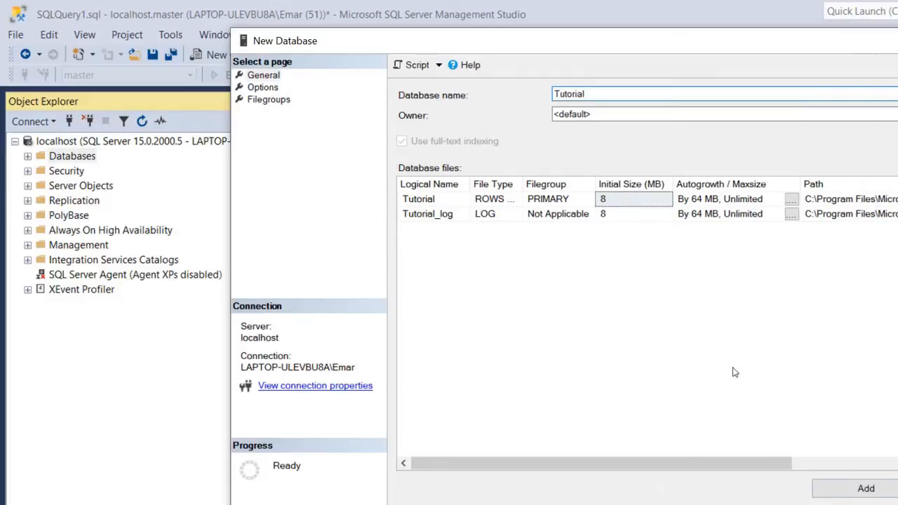
key(Return)
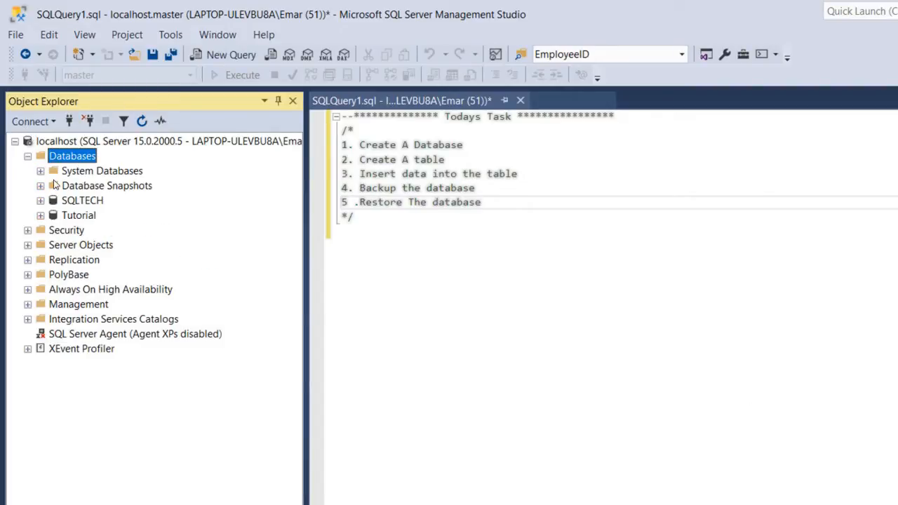
Start designing a new table in the Tutorial database.
key(Right)
key(Down)
key(Down)
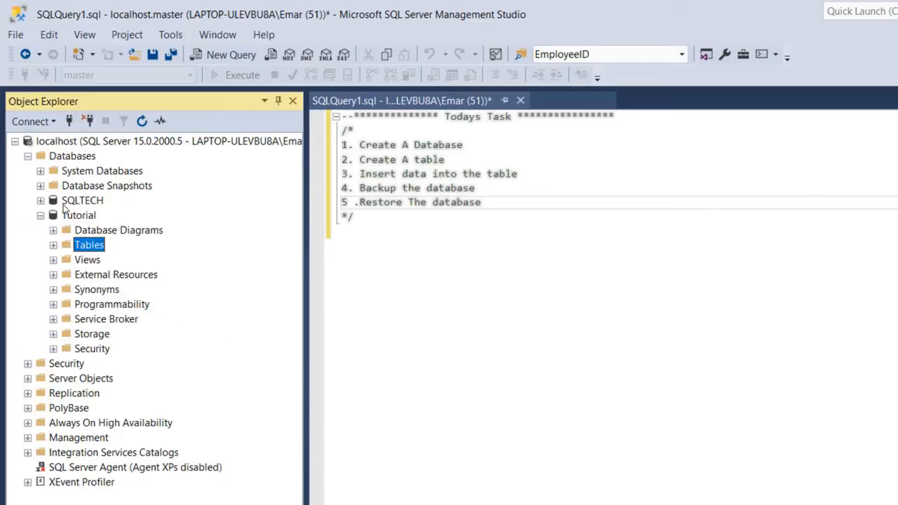
right_click(76, 245)
mouse_move(106, 254)
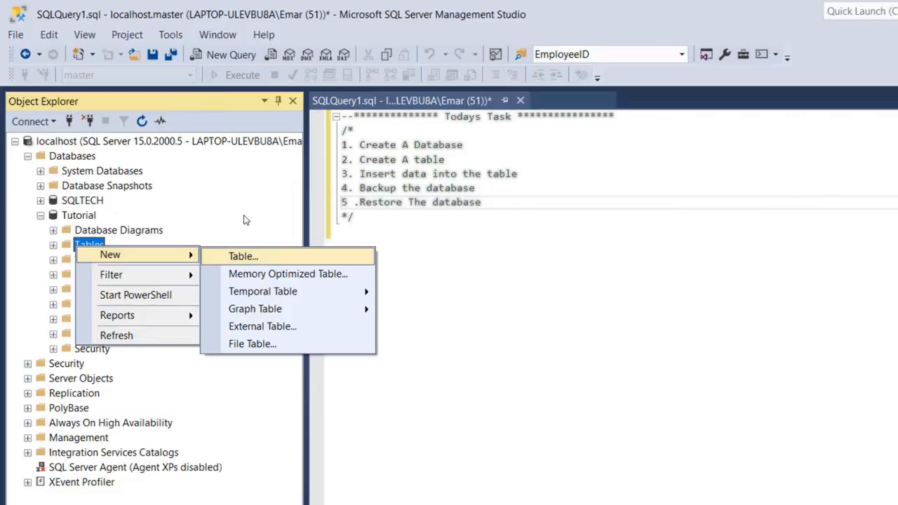
click(244, 256)
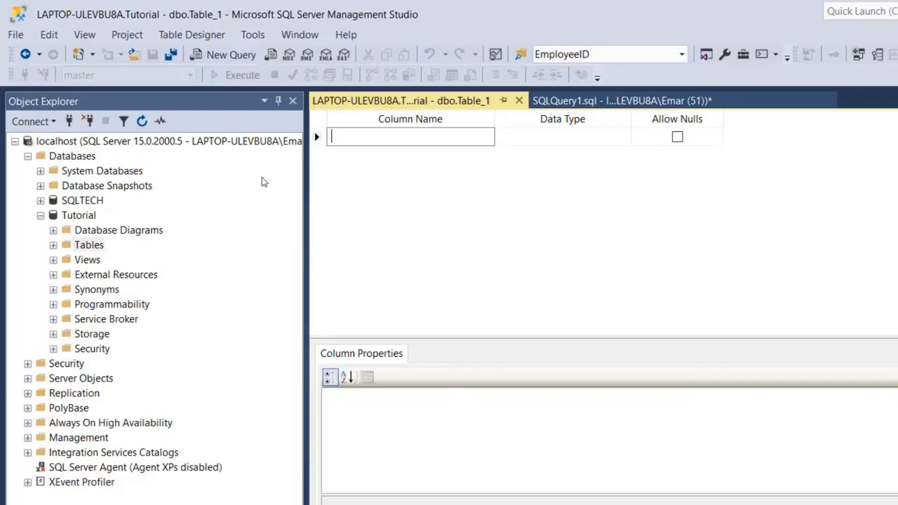
Add a column named EmpID with the int data type to the new table.
text(EmpID)
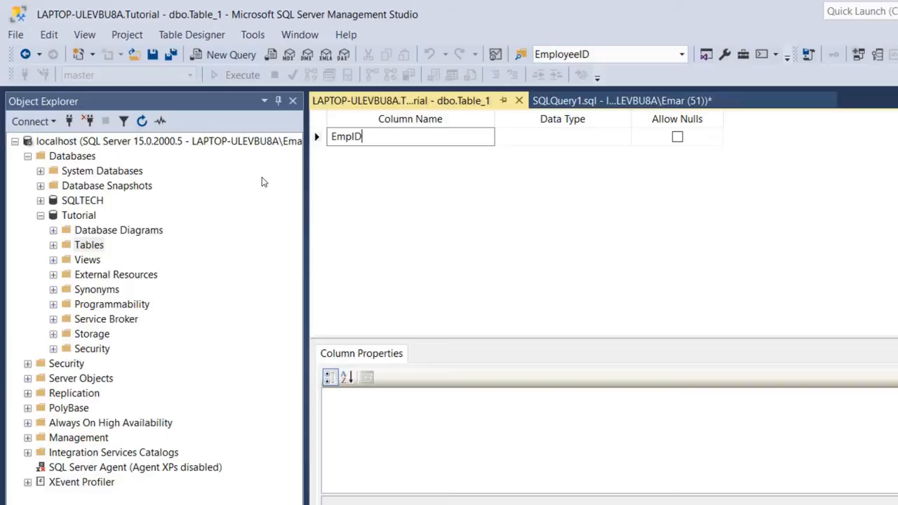
key(Tab)
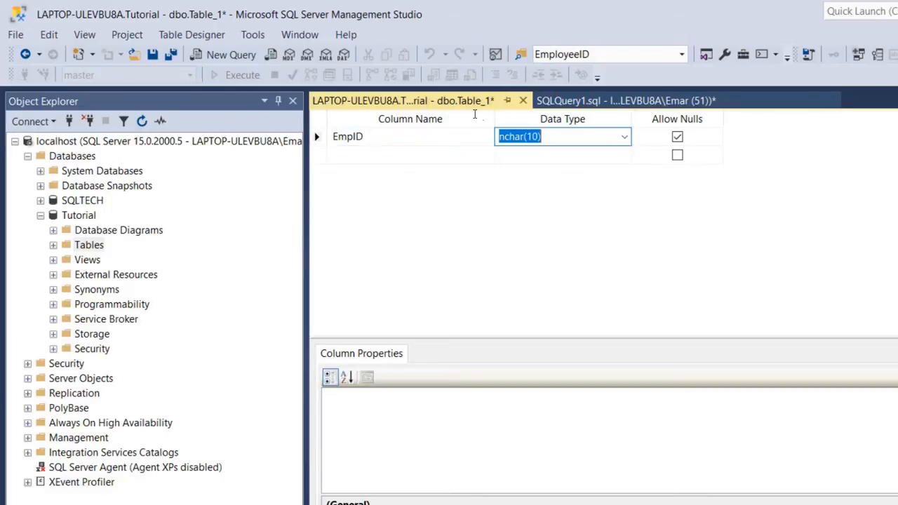
key(alt+Down)
key(Down)
key(Down)
key(Down)
key(Down)
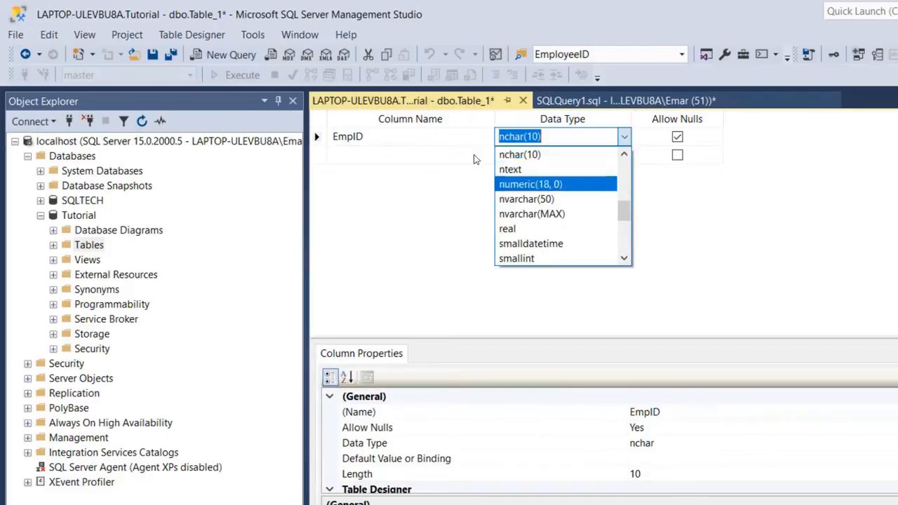
key(Up)
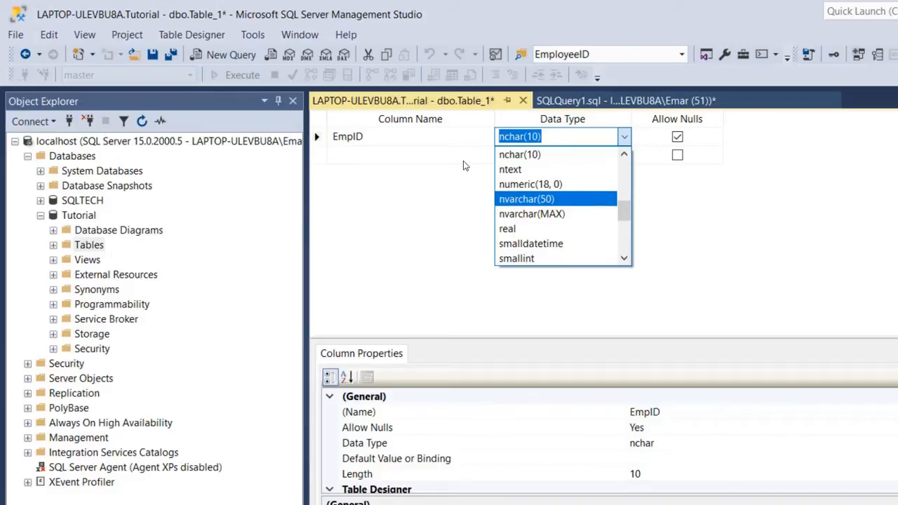
text(int)
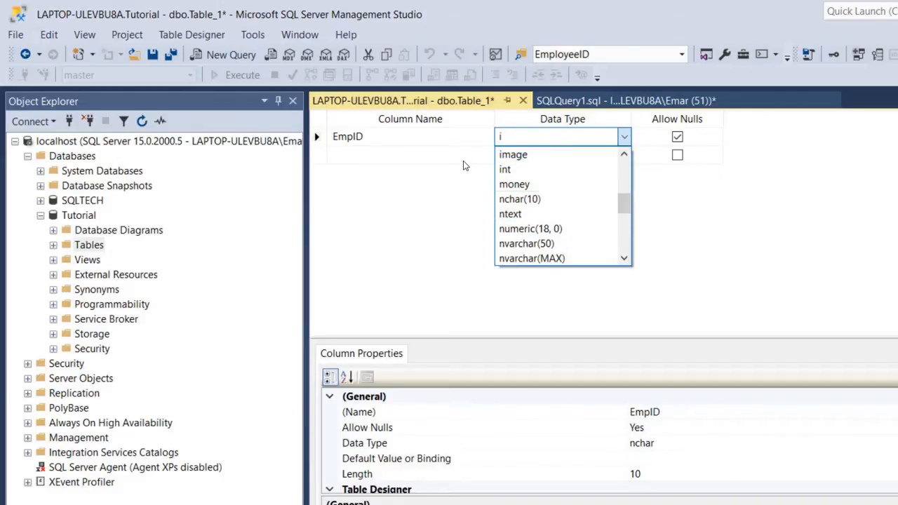
key(Return)
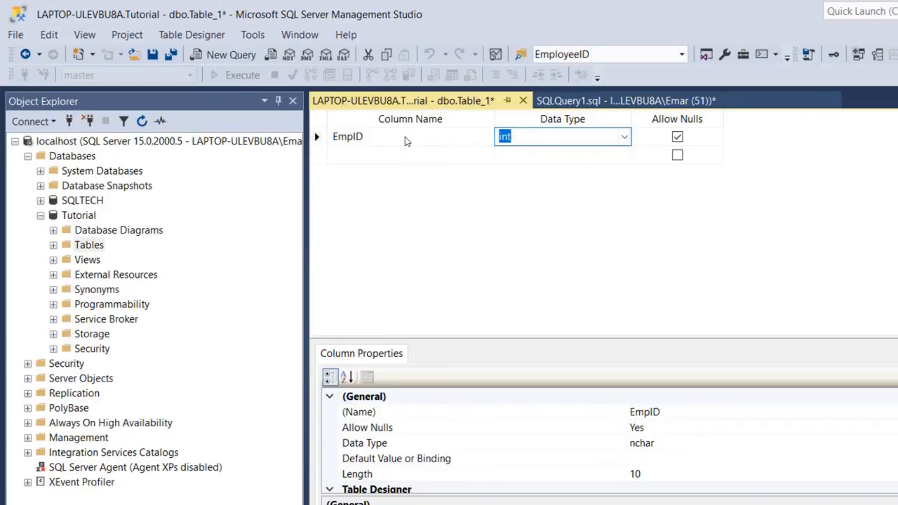
Enlarge the column properties area and disallow nulls for the EmpID column.
click(473, 362)
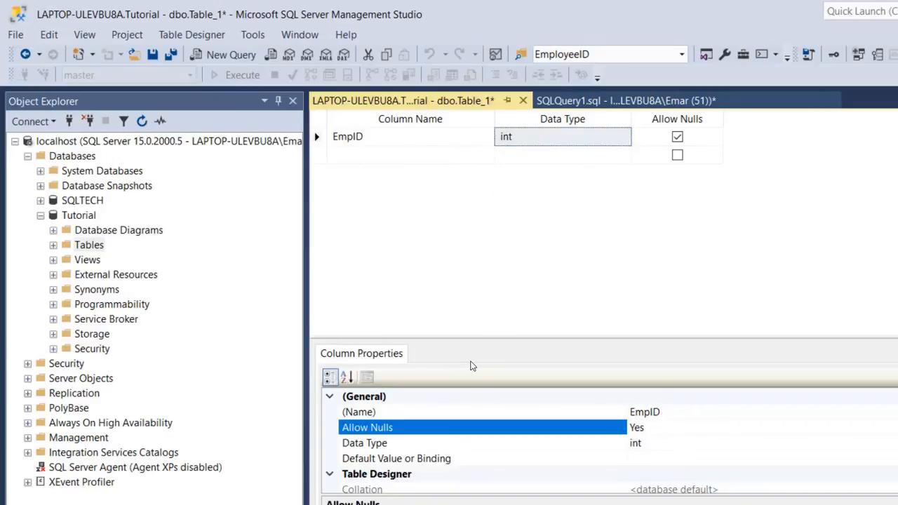
scroll(472, 358, down, 1)
scroll(472, 358, down, 1)
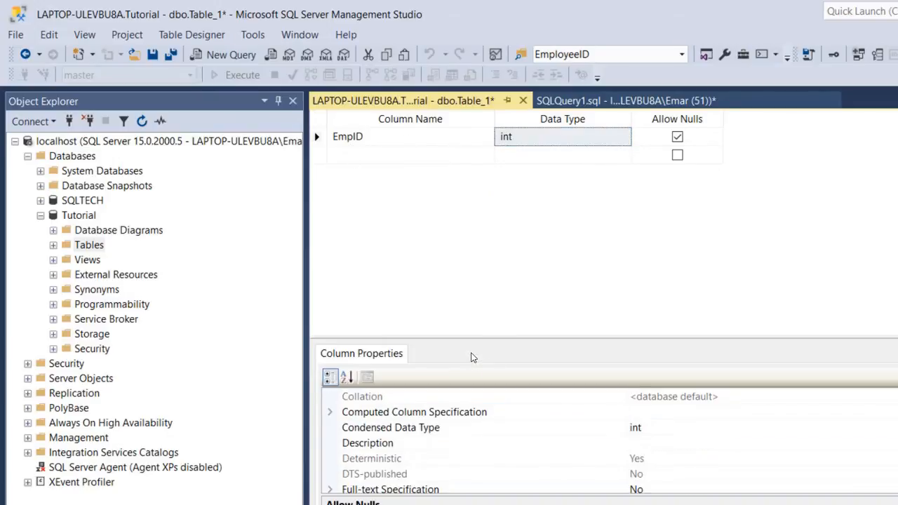
scroll(472, 358, down, 1)
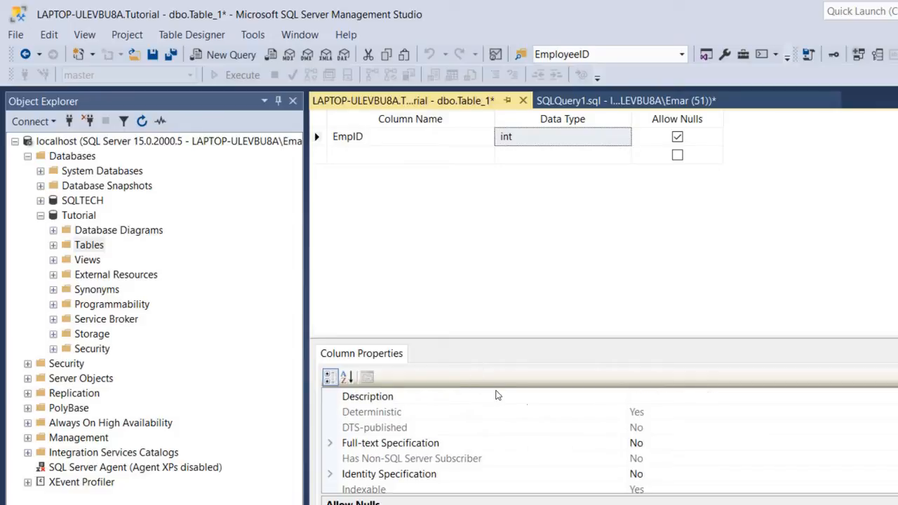
click(660, 475)
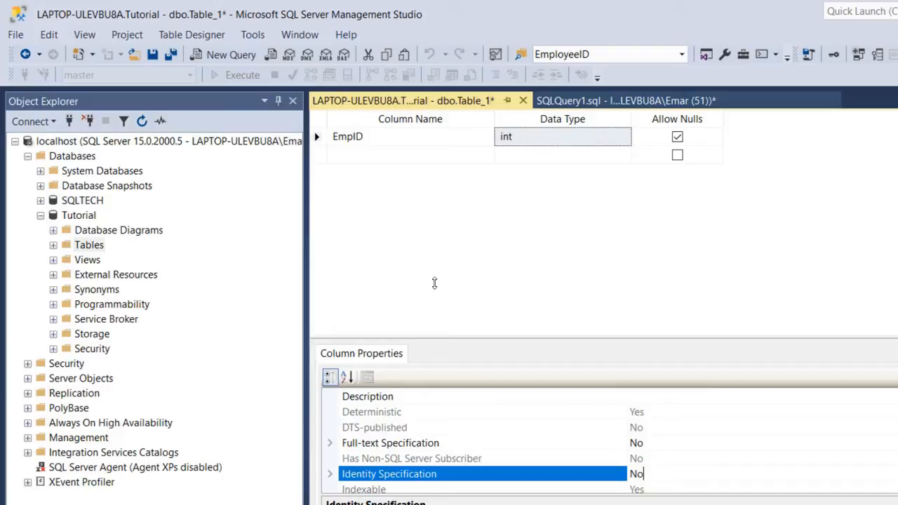
drag(435, 278, 438, 248)
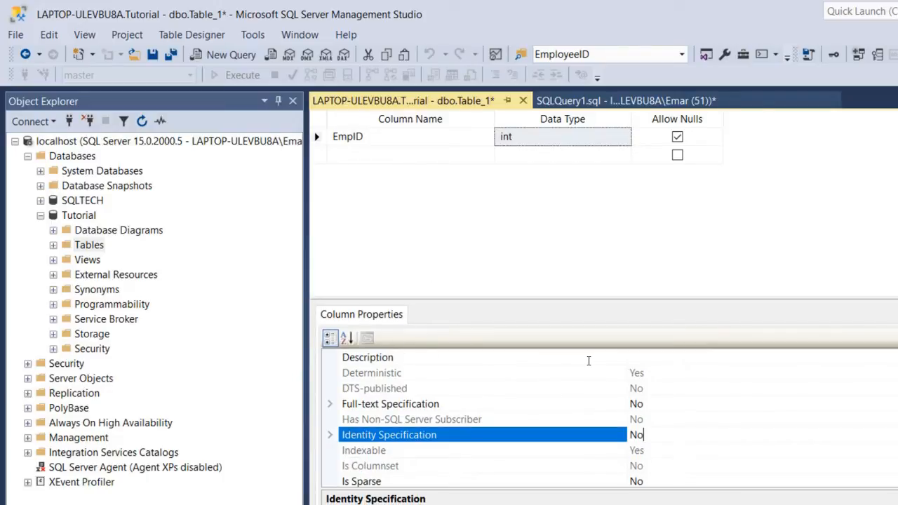
scroll(581, 364, down, 2)
scroll(581, 365, up, 1)
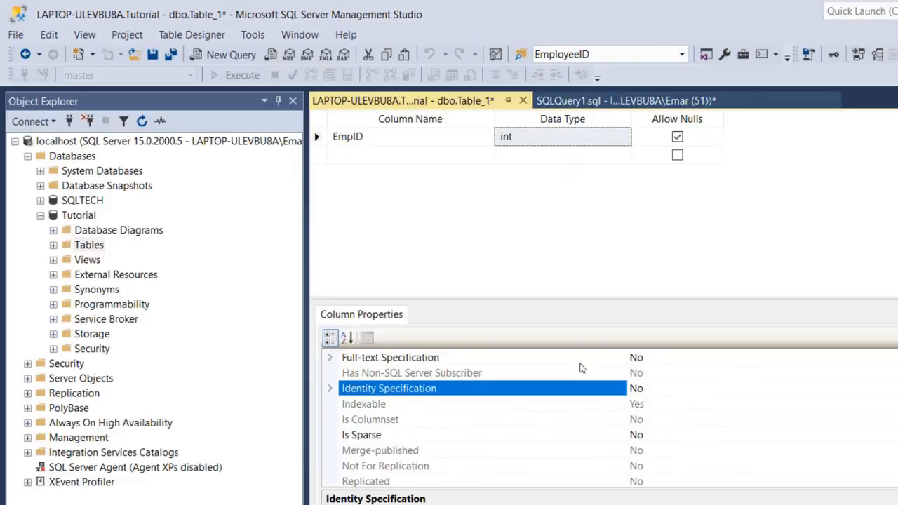
click(677, 137)
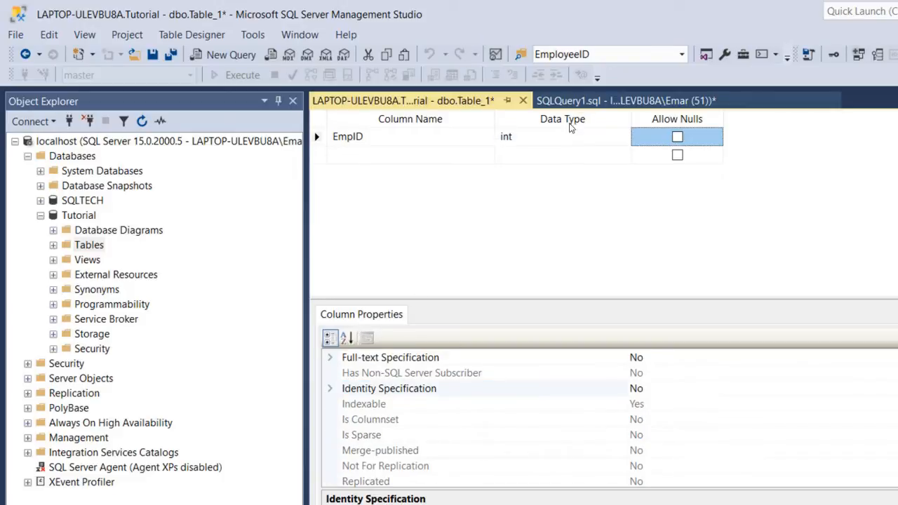
Make EmpID an identity column by setting Is Identity to Yes in its identity specification.
key(F6)
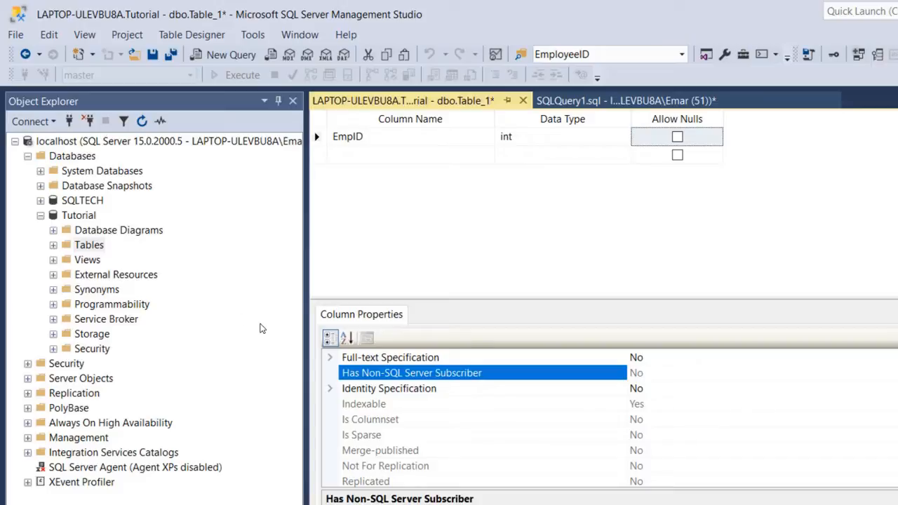
key(Down)
key(Right)
key(Down)
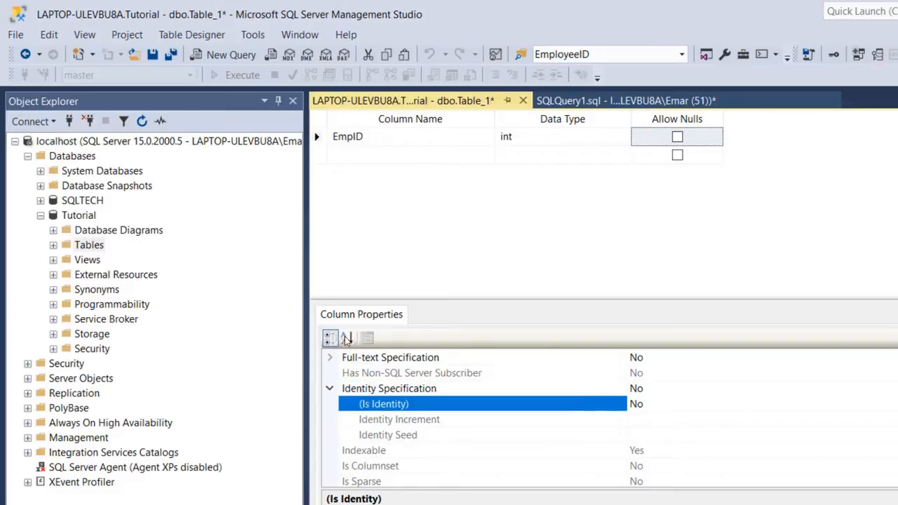
key(alt+Down)
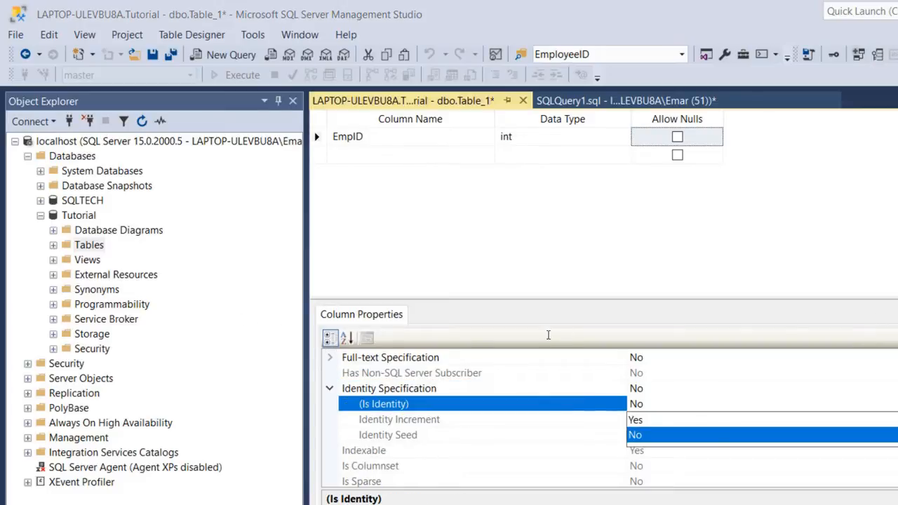
key(Up)
key(Return)
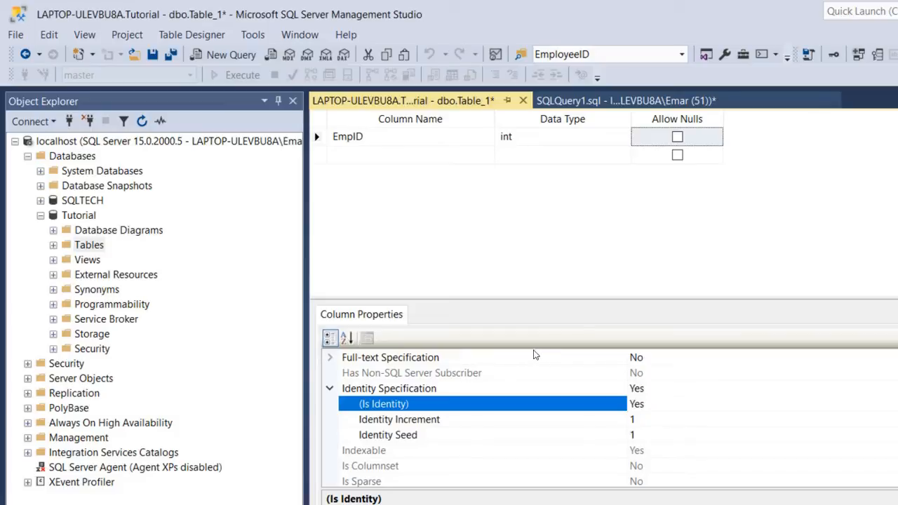
key(Down)
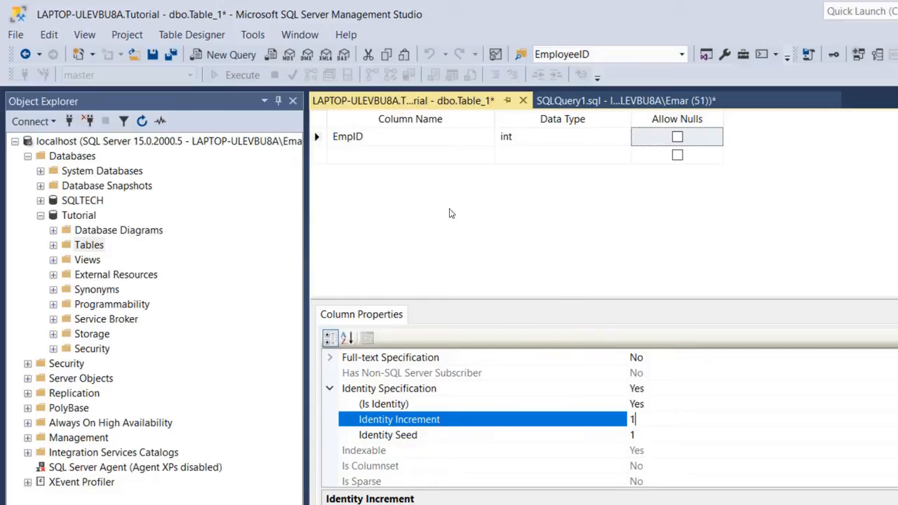
Add a second column named EmpName with the nvarchar(50) data type.
click(335, 162)
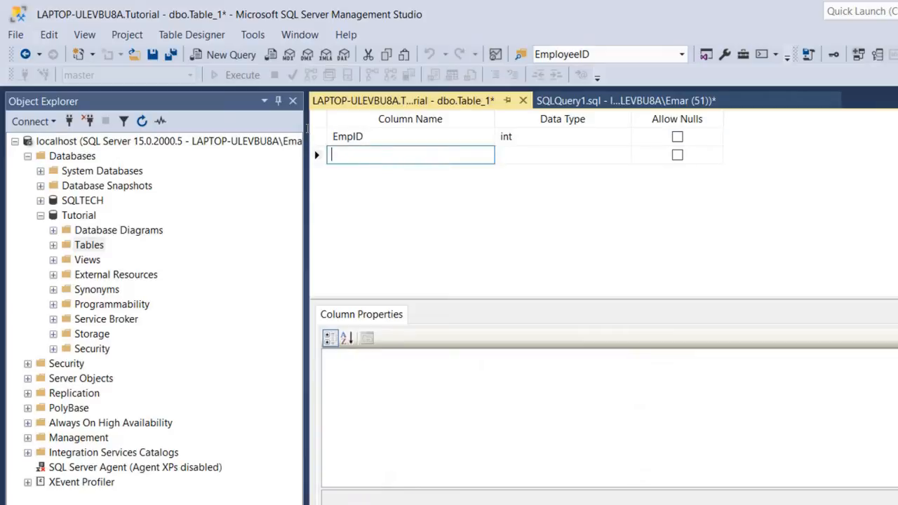
key(BackSpace)
key(BackSpace)
text(EmpN)
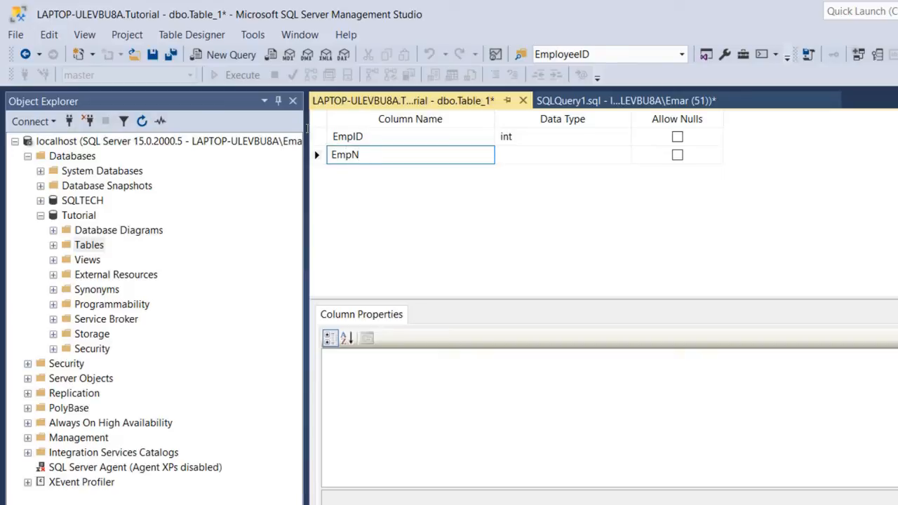
text(ame)
key(Tab)
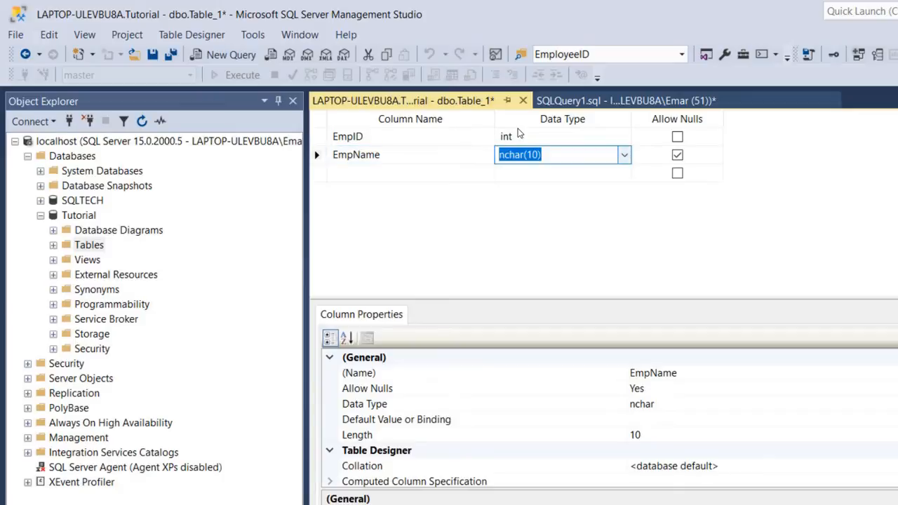
key(alt+Down)
key(Down)
key(Down)
key(Down)
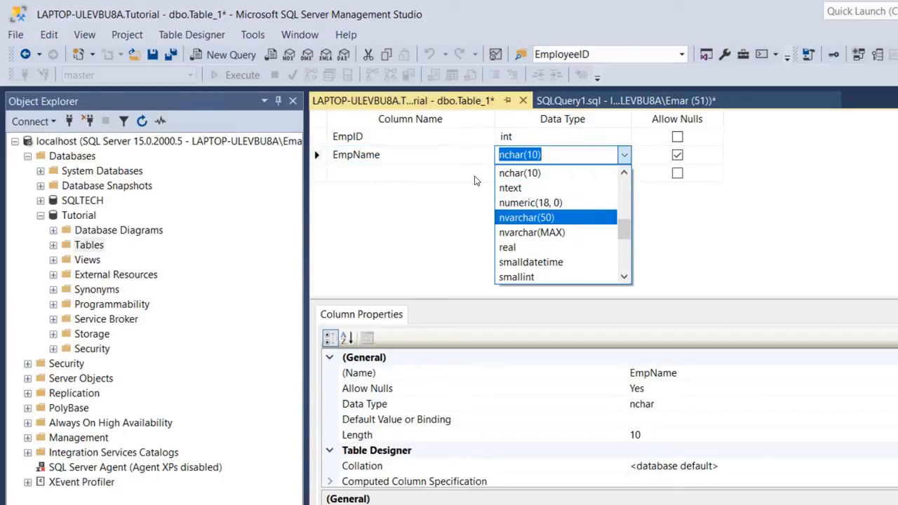
key(Return)
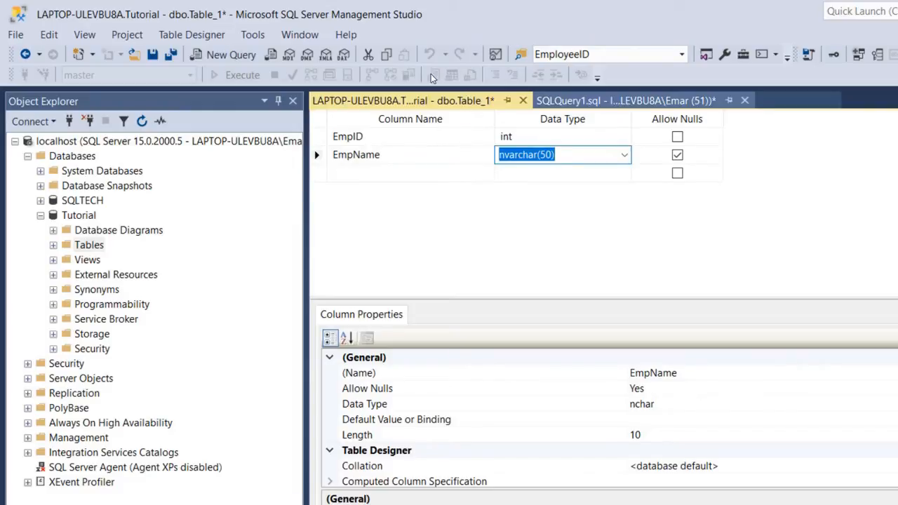
Save the table under the name Employee and refresh the Tutorial database.
key(ctrl+s)
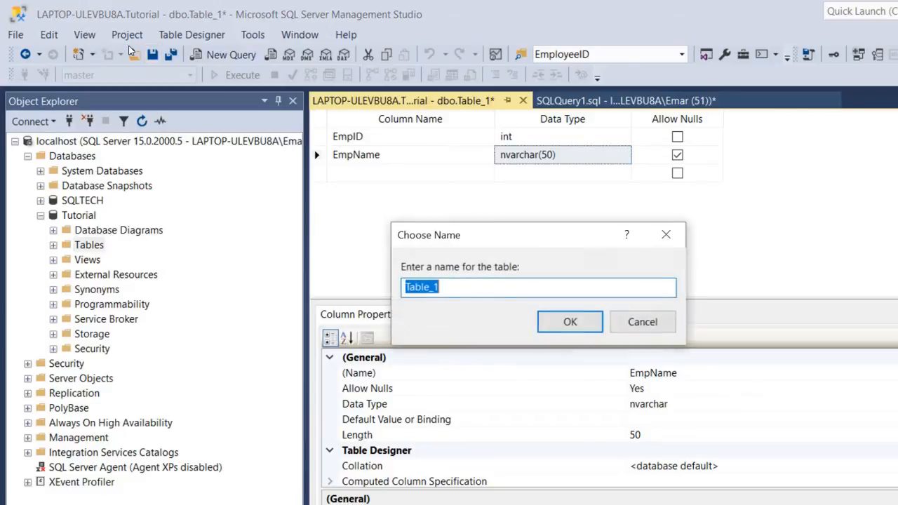
key(End)
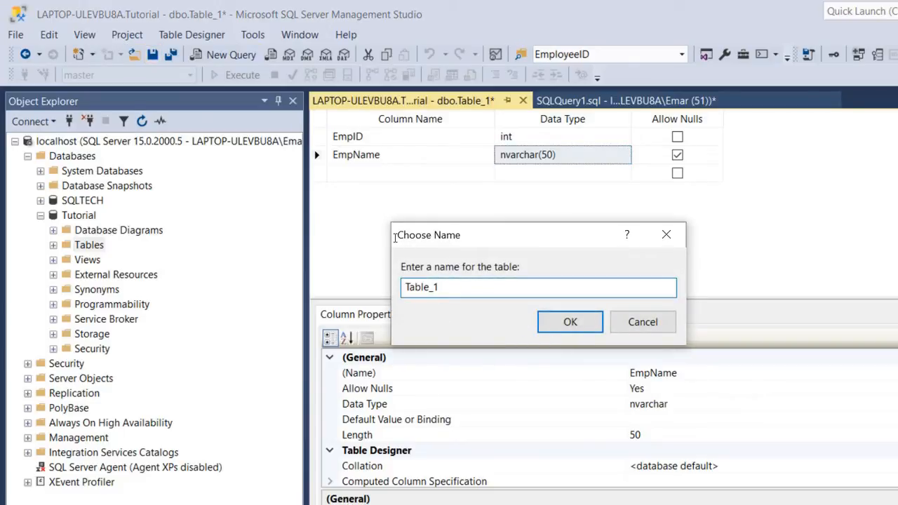
key(shift+Left)
key(shift+Left)
key(shift+Left)
key(shift+Left)
key(shift+Left)
key(shift+Left)
key(shift+Left)
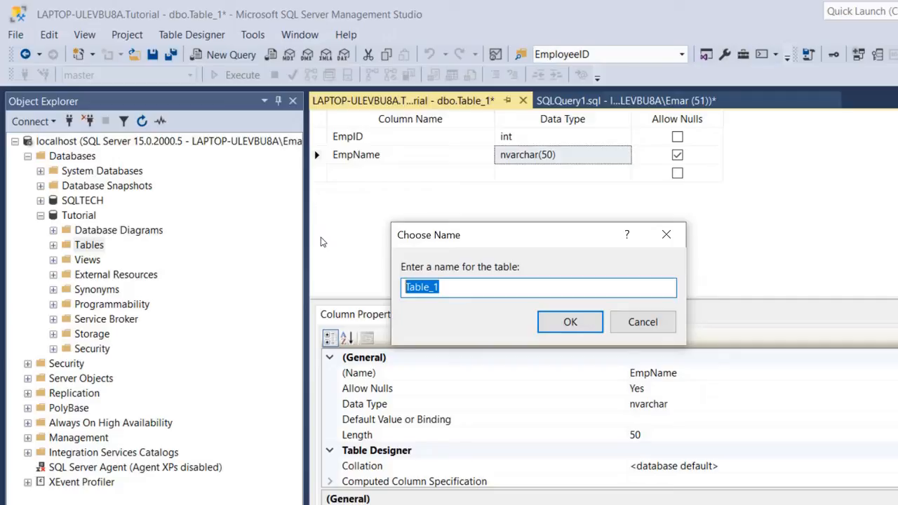
text(Employee)
key(Return)
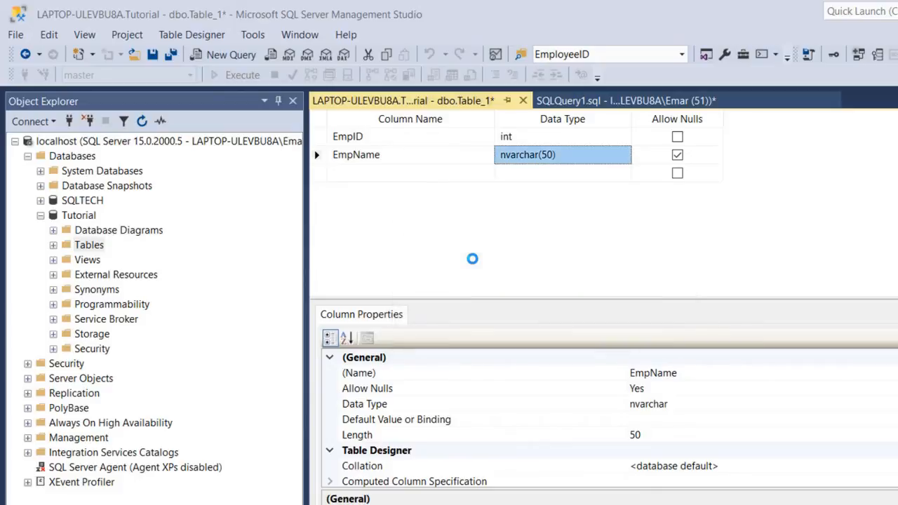
right_click(70, 216)
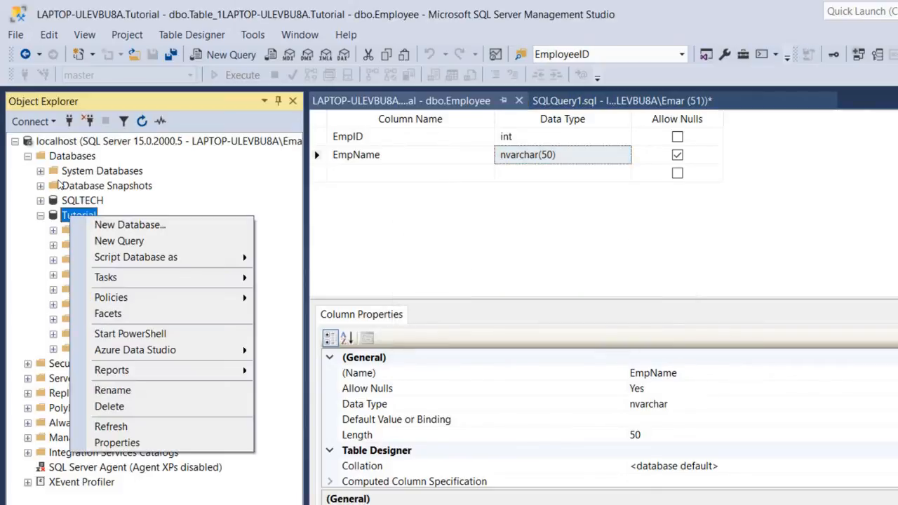
click(111, 426)
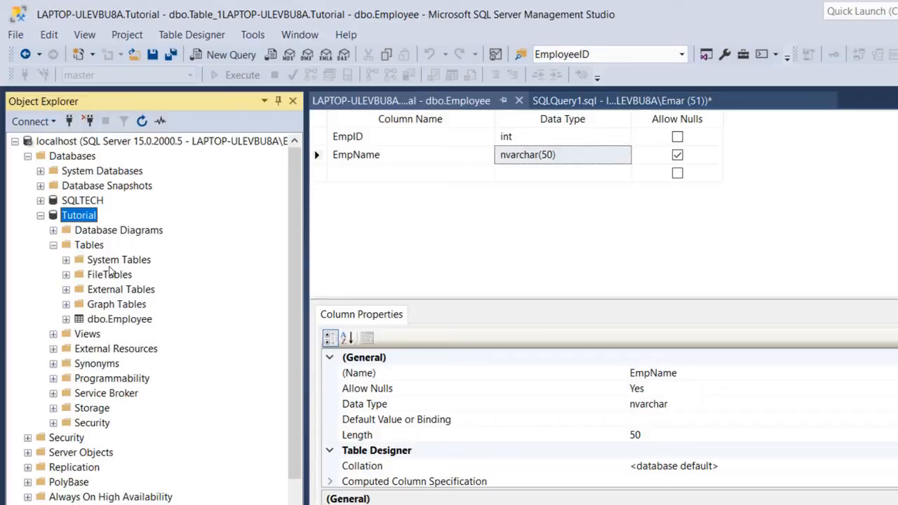
Open the Employee table's top 200 rows for editing and enter the first employee's full name in EmpName.
right_click(125, 319)
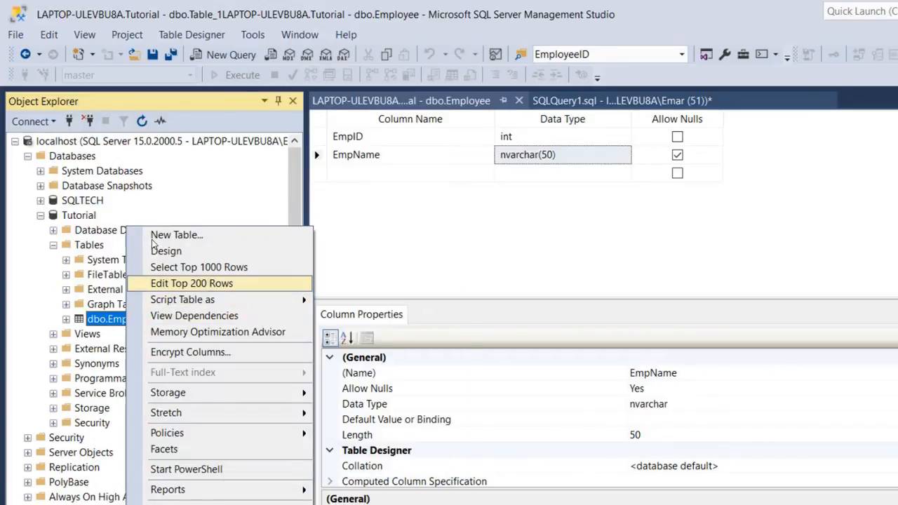
key(Return)
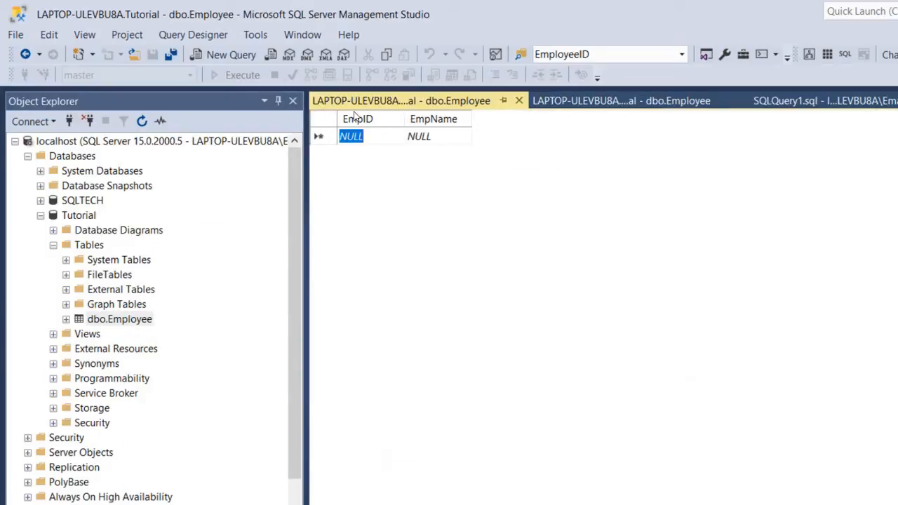
key(Tab)
key(shift+Tab)
key(Right)
key(Tab)
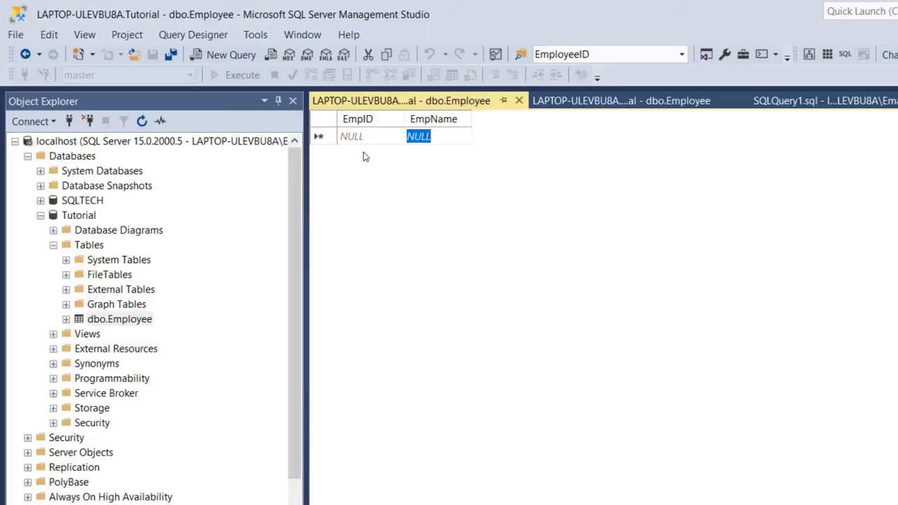
text(Emar M)
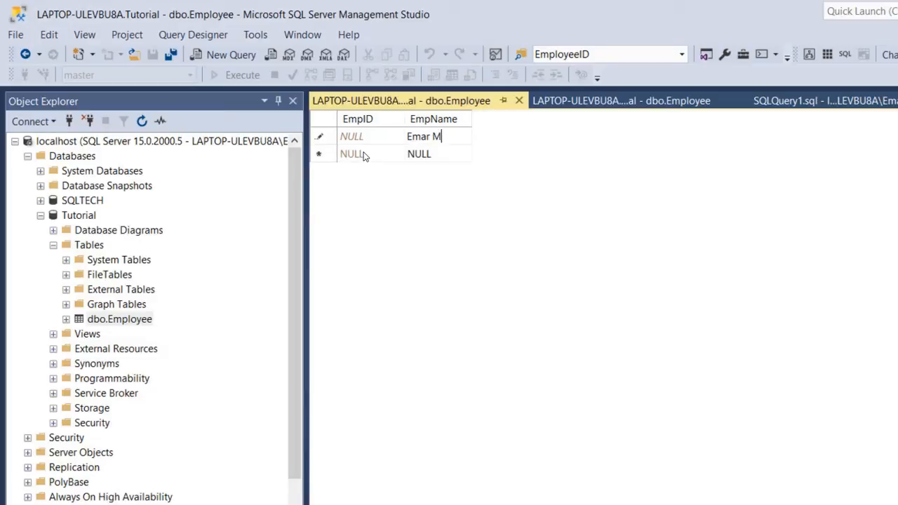
text(orrison)
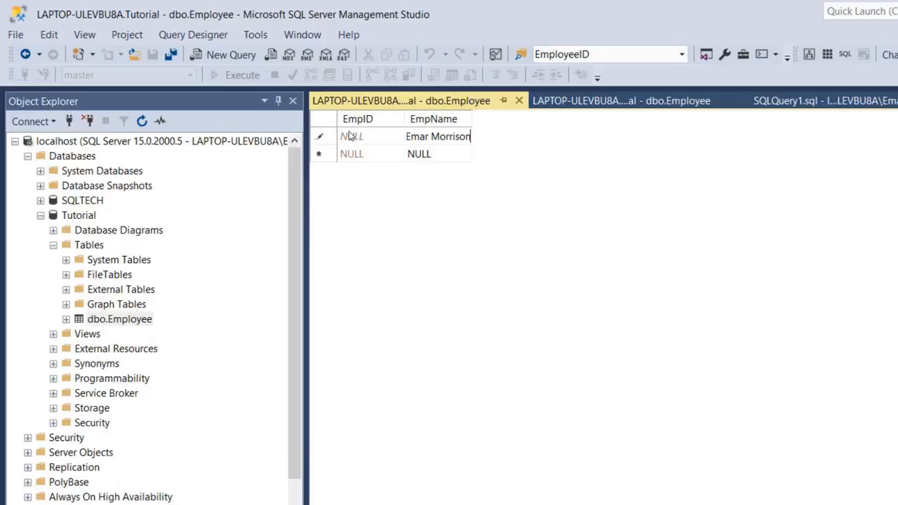
key(Return)
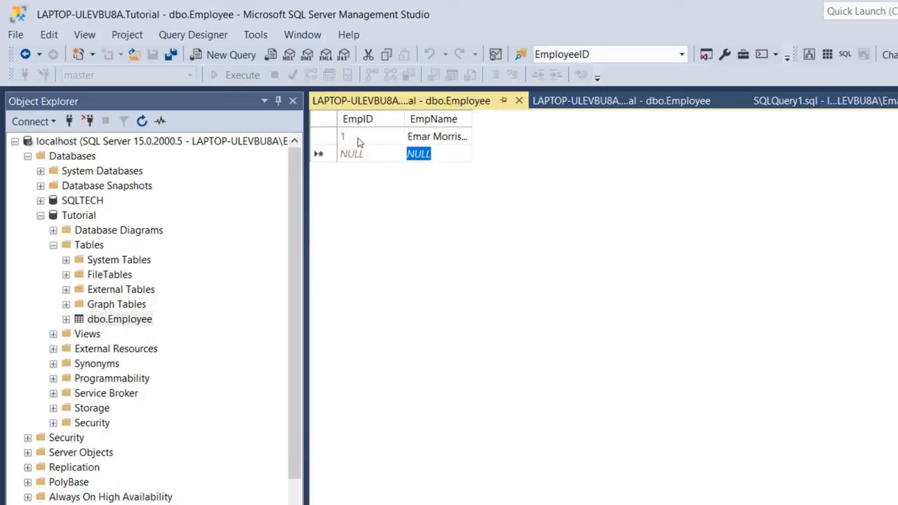
Enter the second and third employees' full names in EmpName and close the table's row editor and design.
text(Jack B)
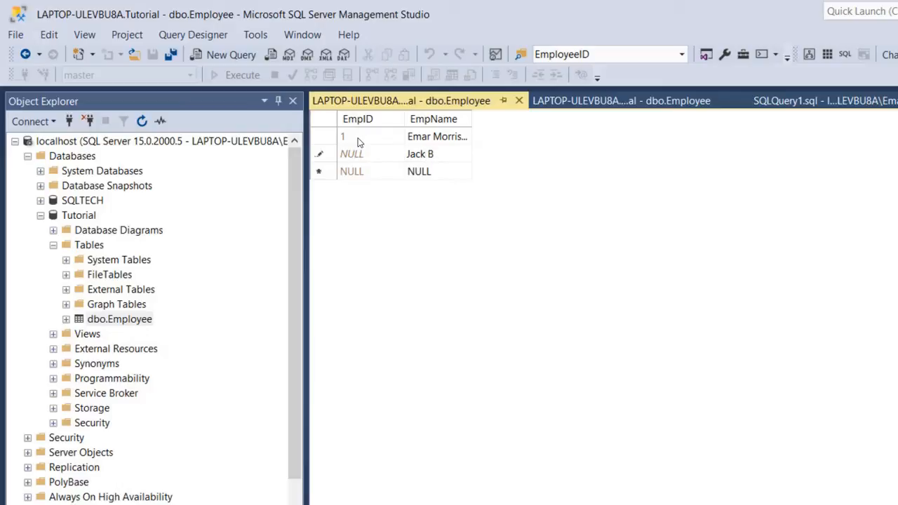
text(rown)
key(Return)
text(Jane Dow)
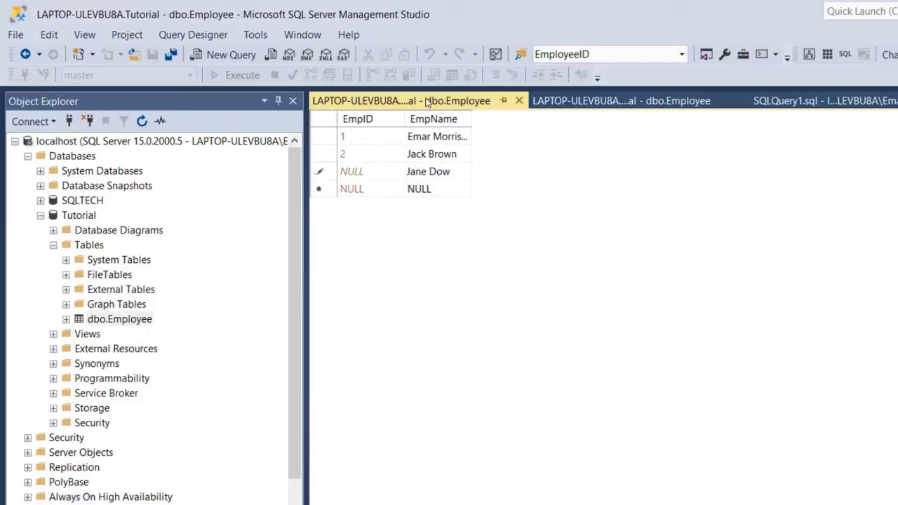
text(e)
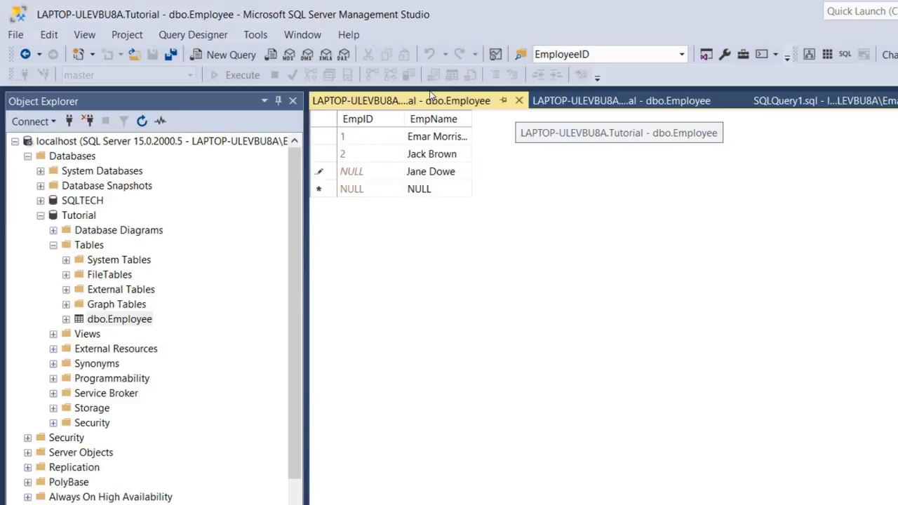
key(BackSpace)
key(BackSpace)
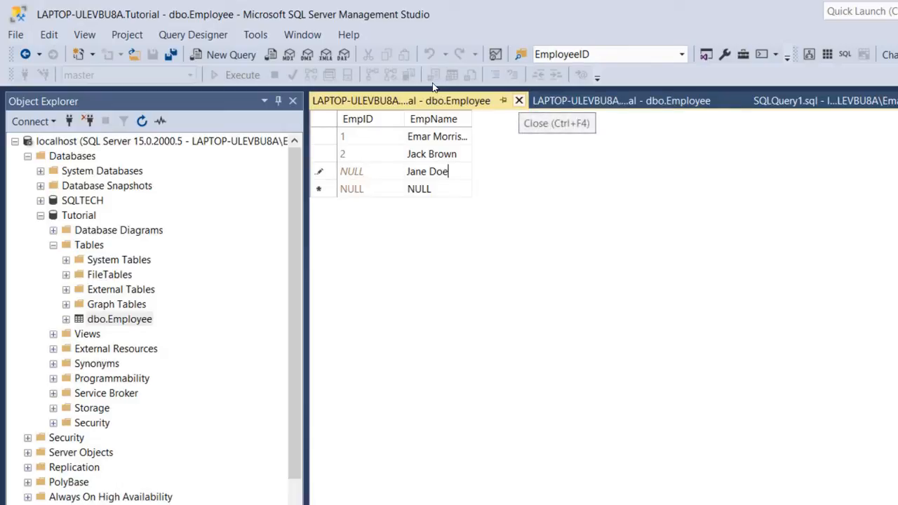
key(ctrl+F4)
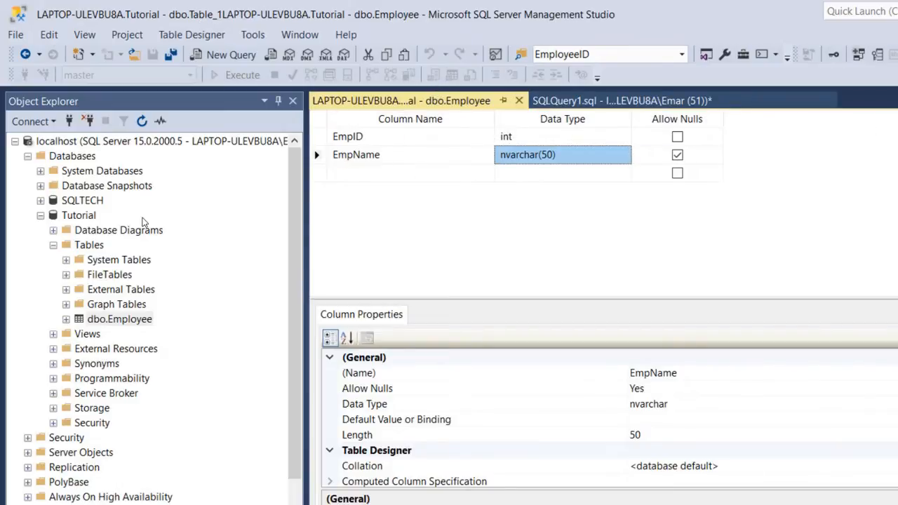
click(520, 101)
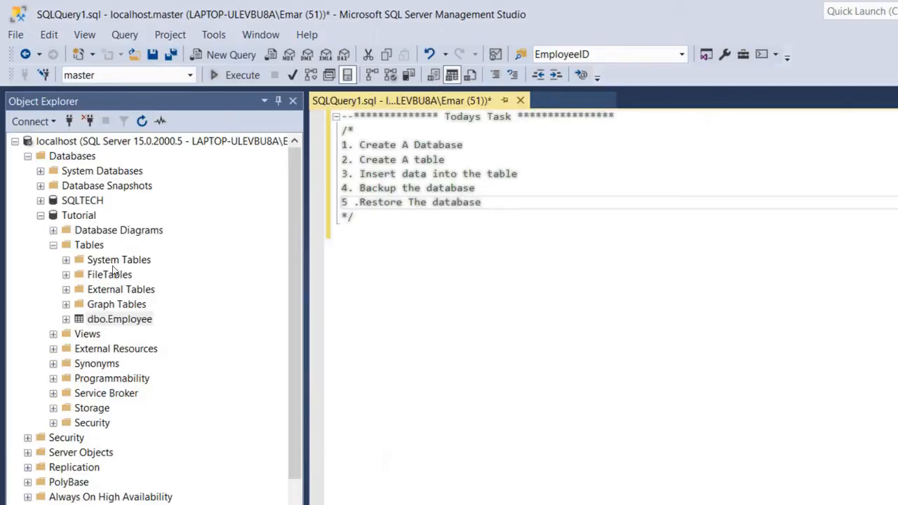
Query the top 1000 rows of the Employee table to check the inserted data, and close the query.
right_click(133, 319)
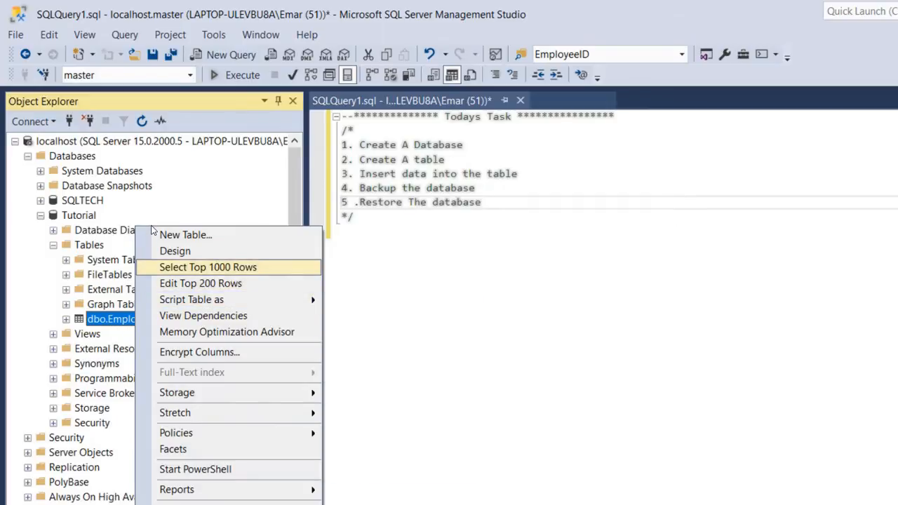
key(Return)
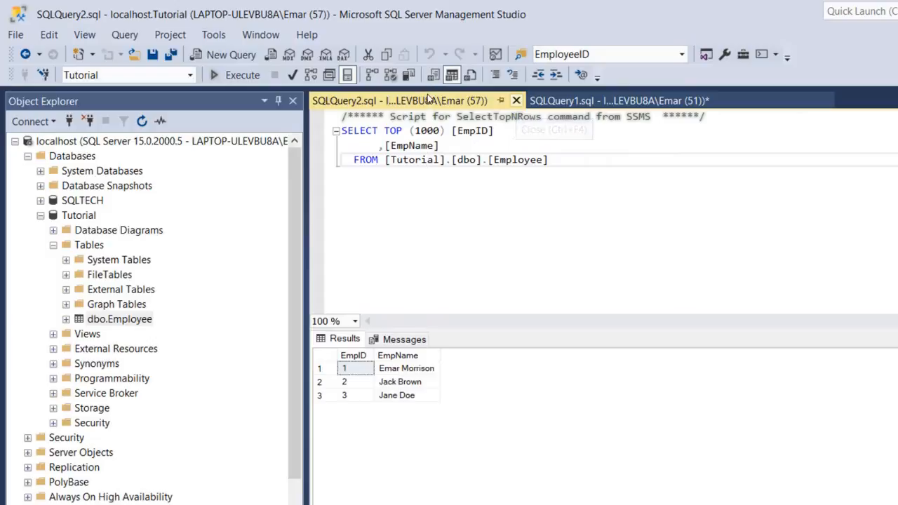
key(ctrl+F4)
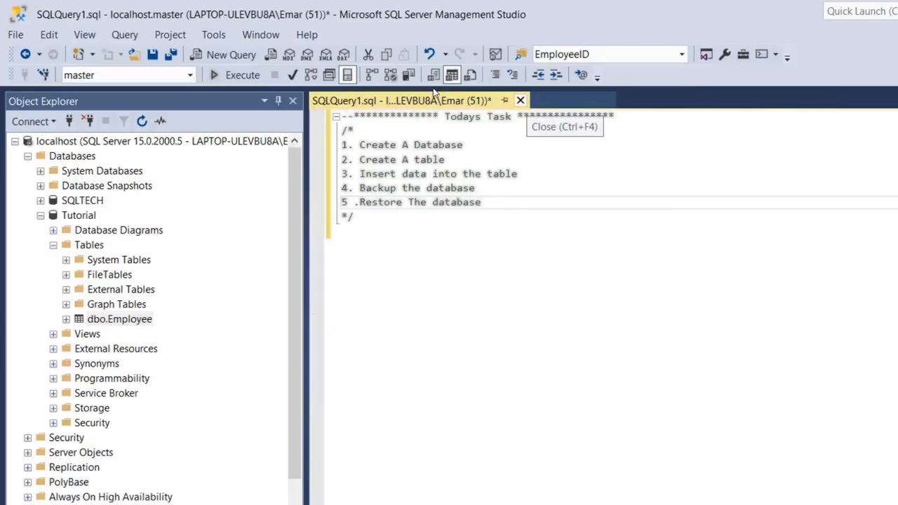
Make a full backup of the Tutorial database to disk as Tutorial.bak in the default Backup folder.
click(79, 214)
key(shift+F10)
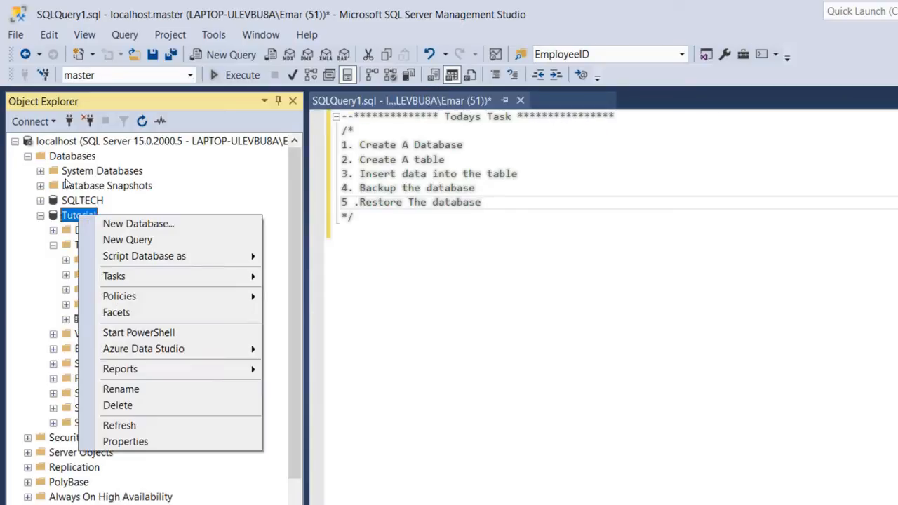
mouse_move(134, 276)
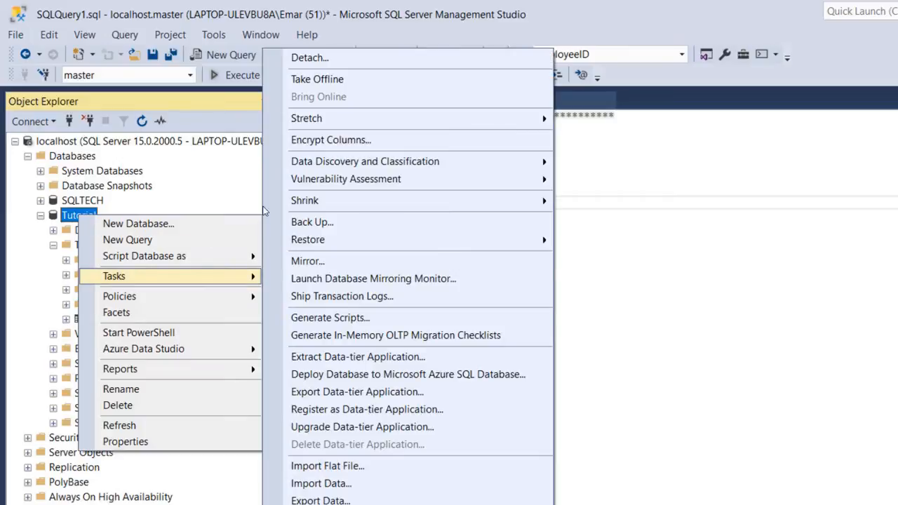
click(312, 222)
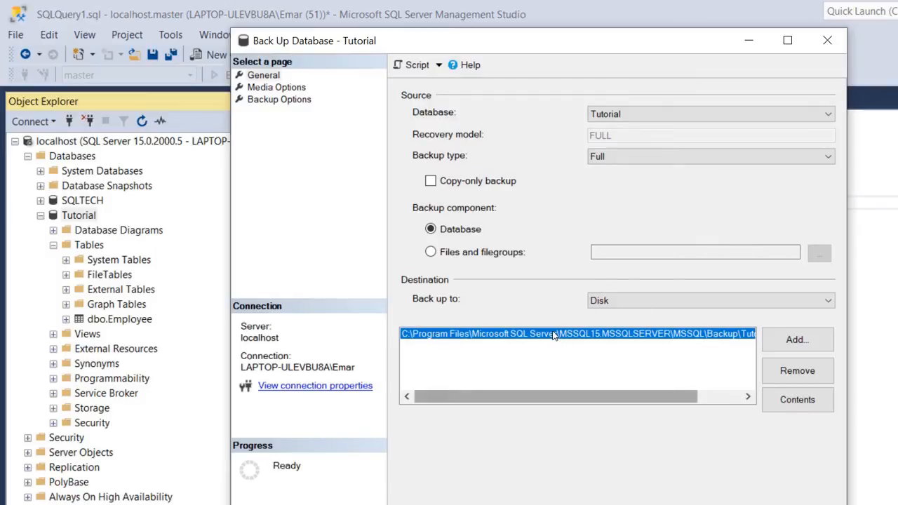
scroll(555, 336, right, 3)
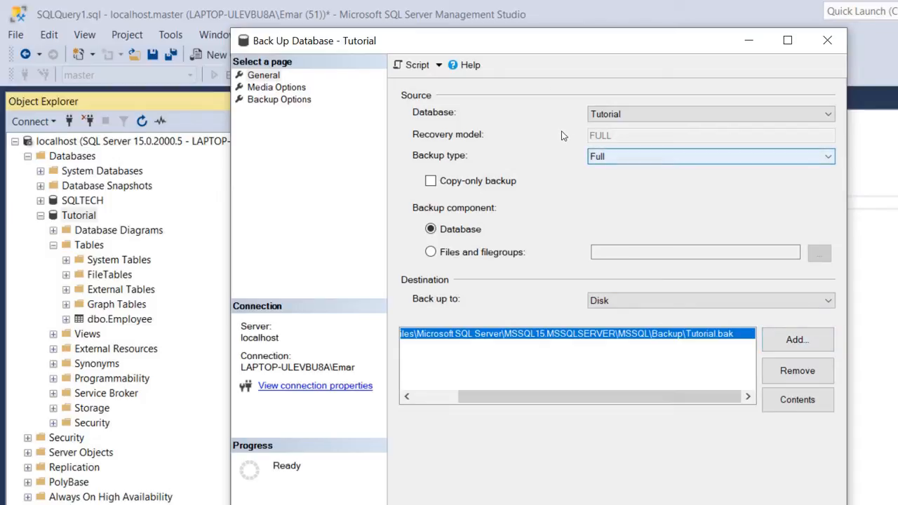
key(Return)
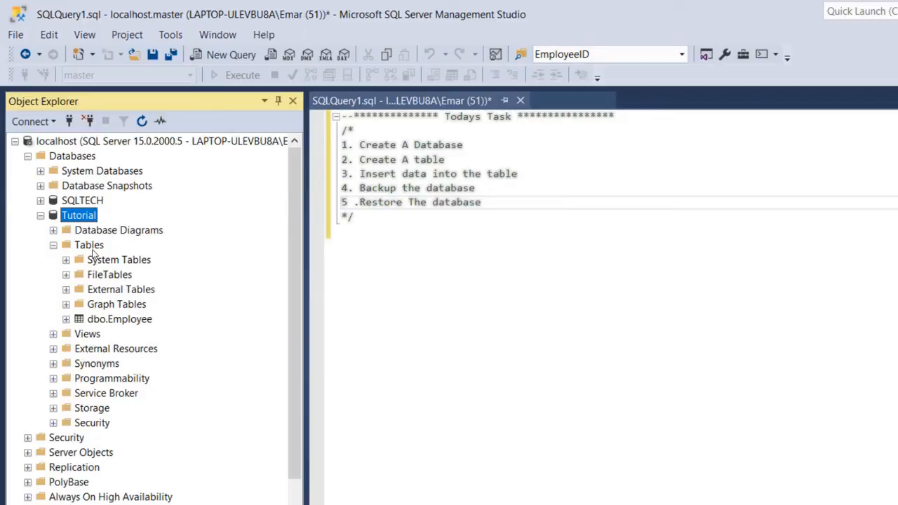
Delete the Employee table, refresh the Tutorial database and expand its Tables folder.
right_click(104, 319)
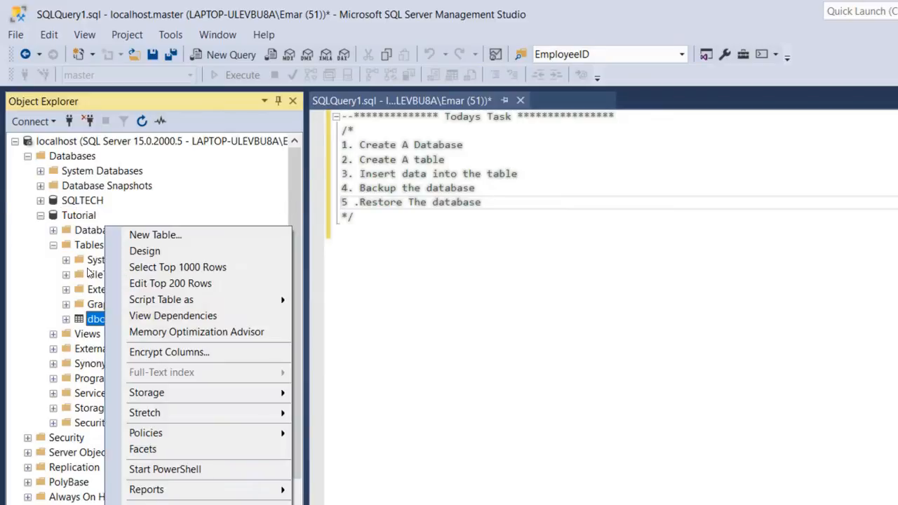
click(122, 438)
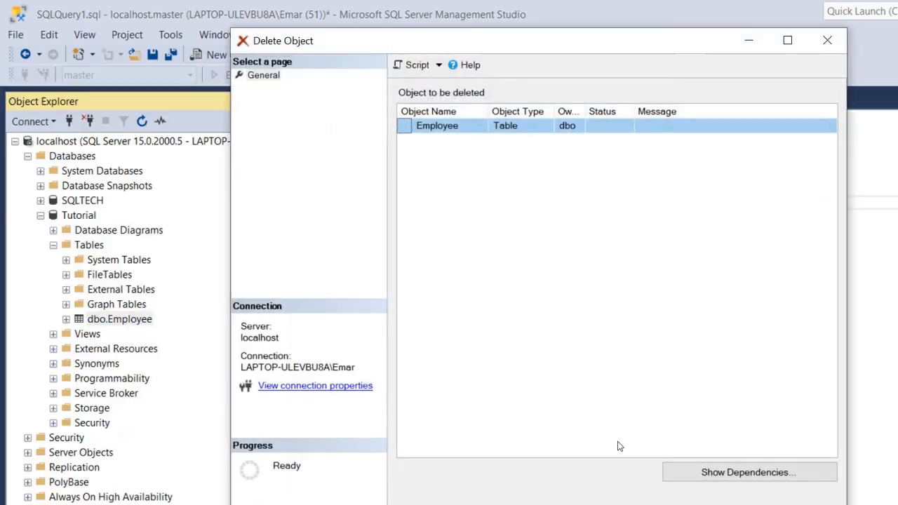
key(Return)
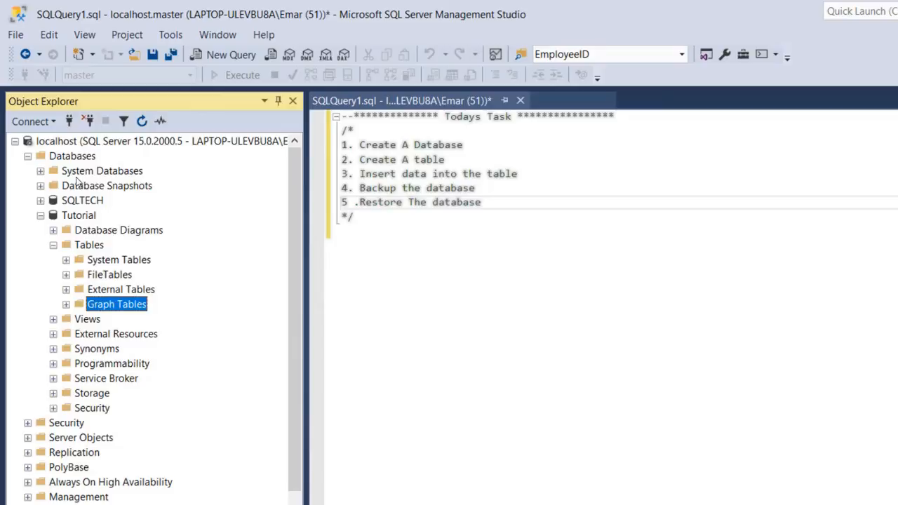
right_click(73, 215)
key(Up)
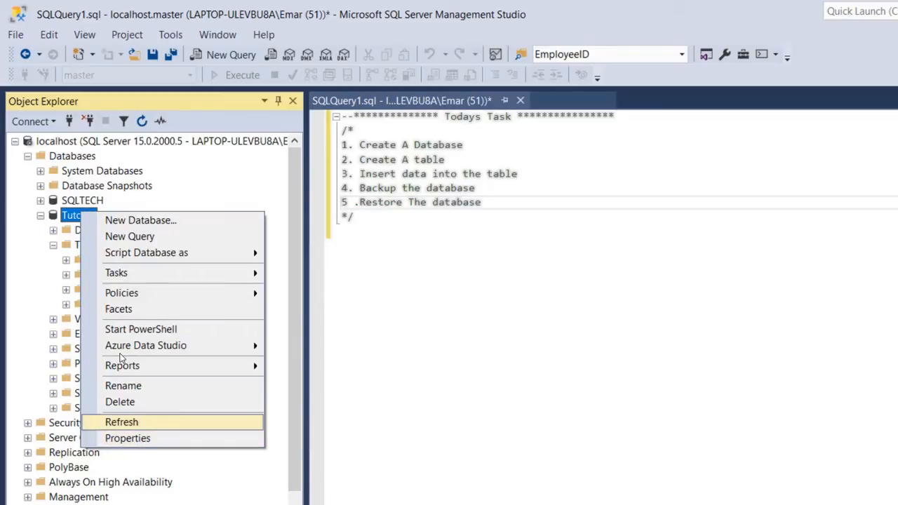
key(Return)
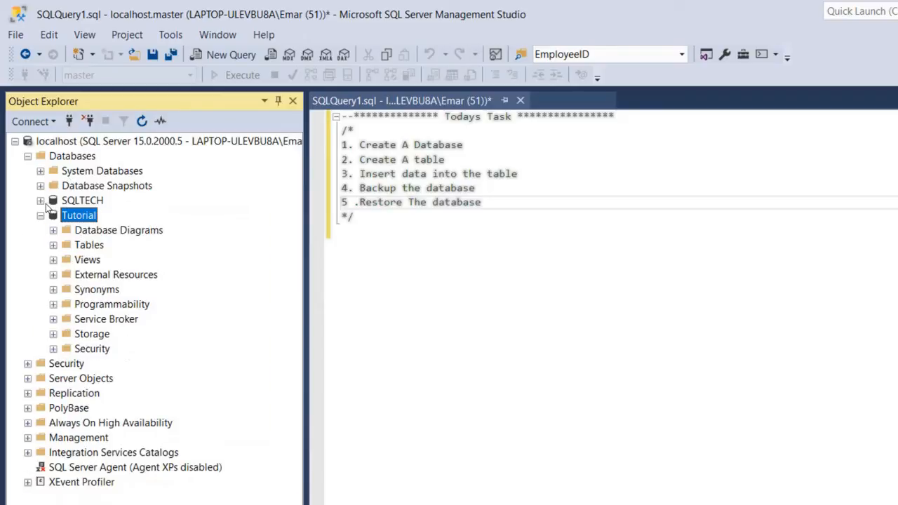
click(53, 245)
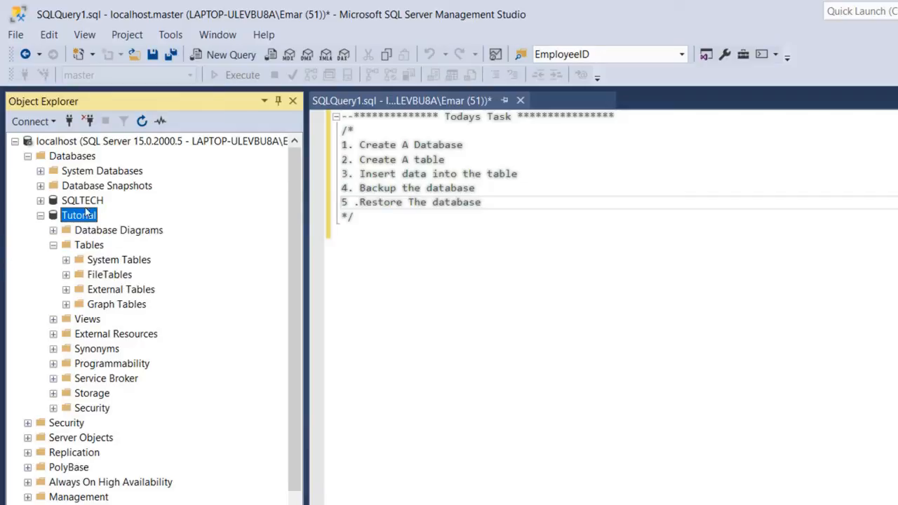
Try to restore the Tutorial database from its Tutorial-Full Database Backup set and open the message about the outcome.
right_click(79, 215)
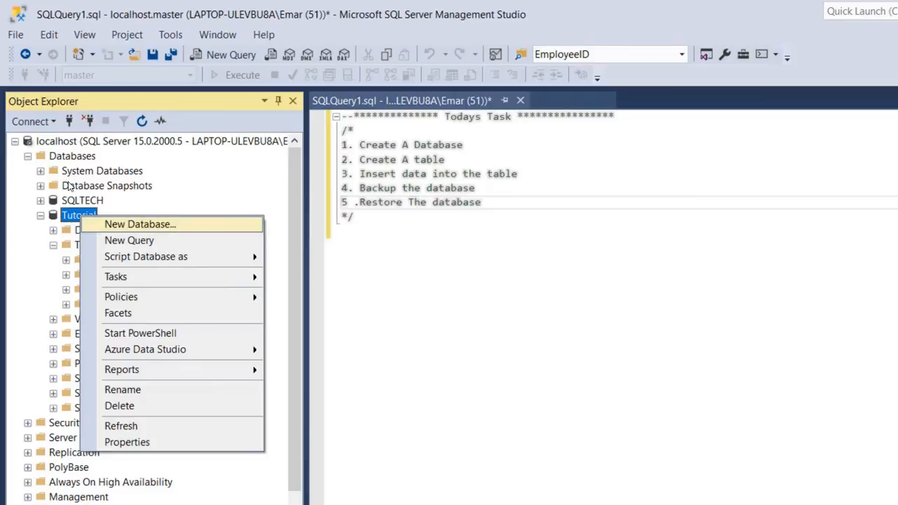
mouse_move(116, 277)
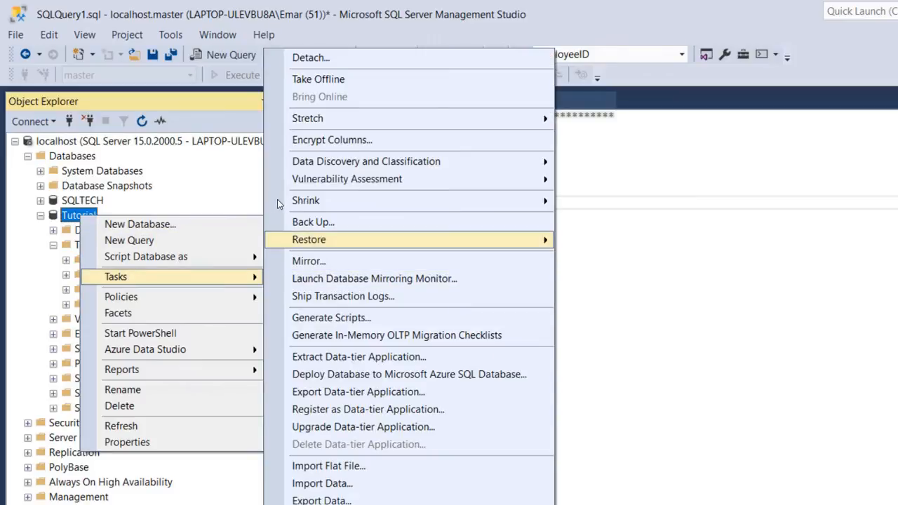
mouse_move(309, 240)
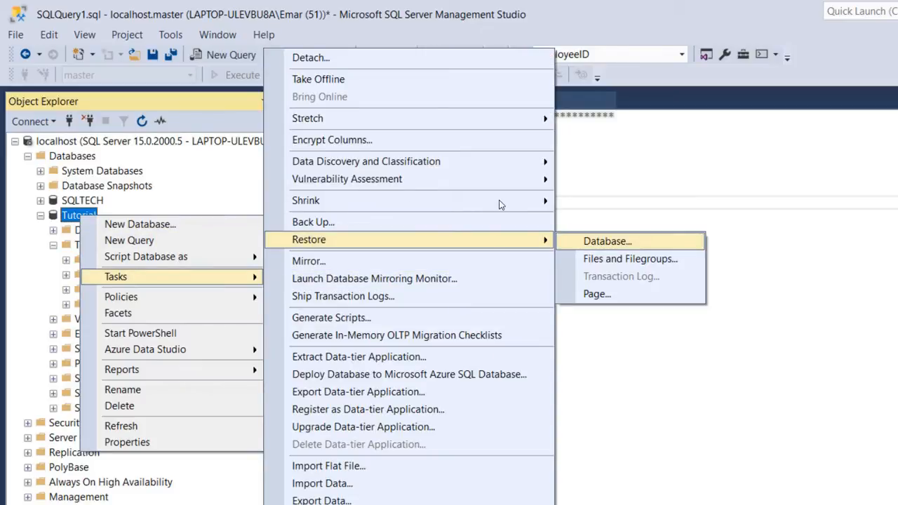
click(608, 241)
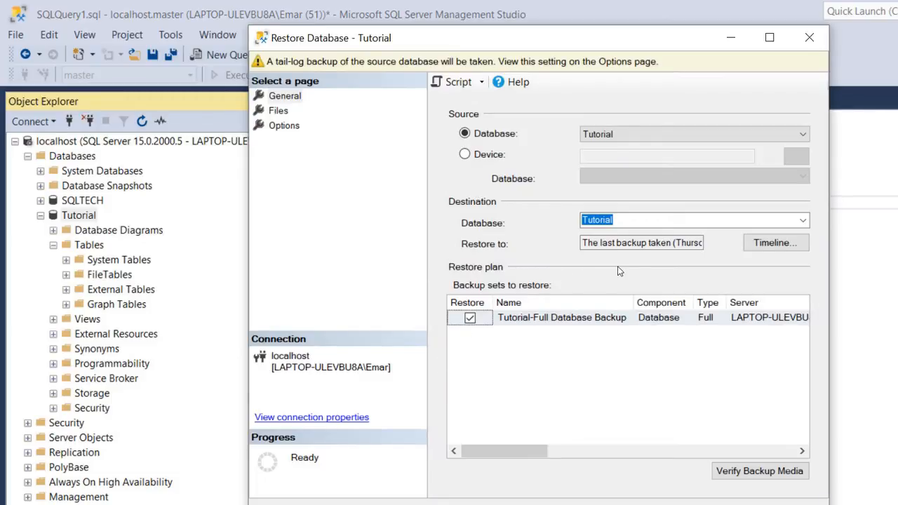
scroll(481, 379, right, 5)
scroll(481, 380, right, 6)
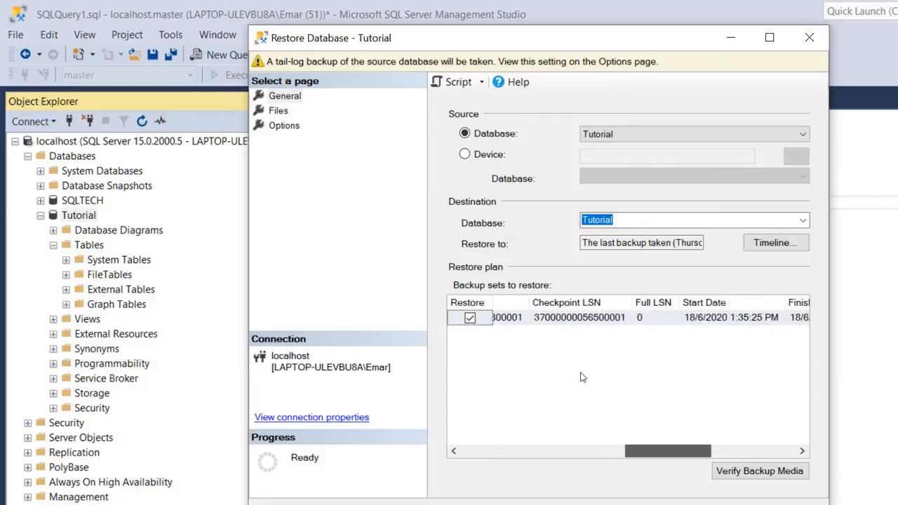
scroll(581, 377, right, 3)
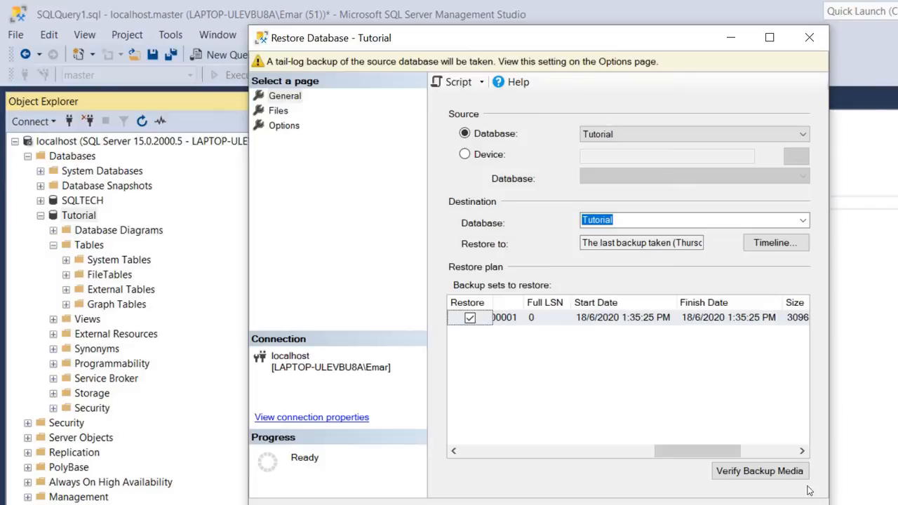
scroll(597, 372, right, 5)
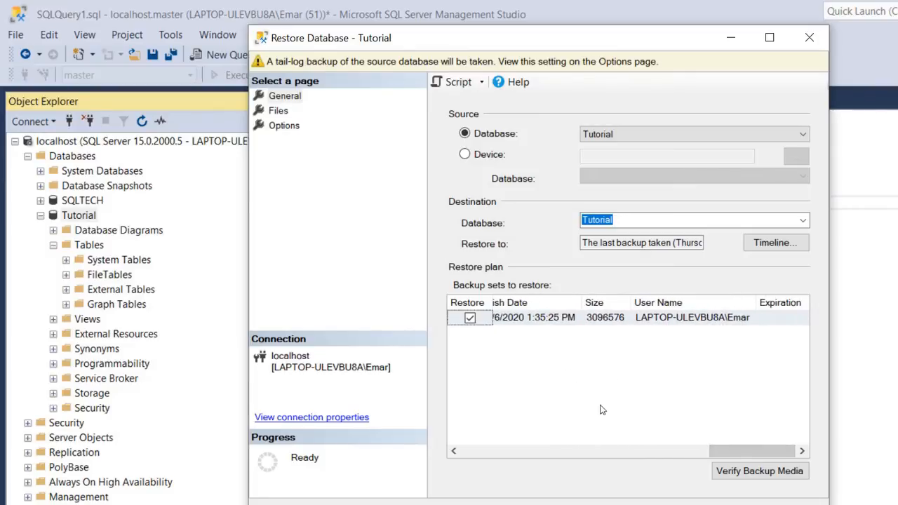
key(Return)
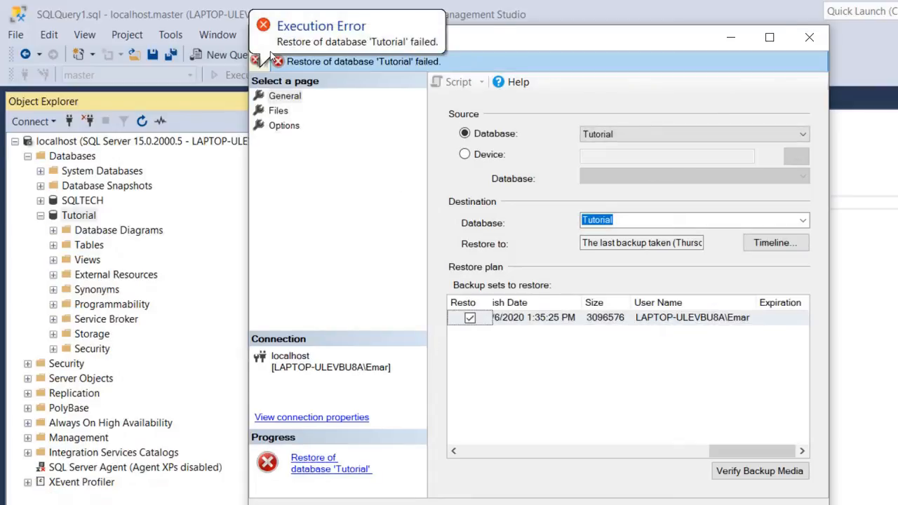
click(273, 49)
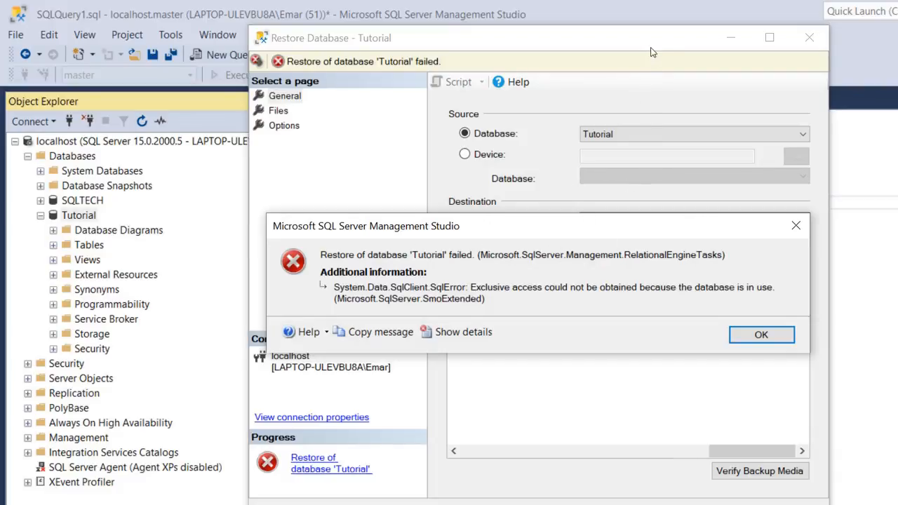
Dismiss the restore error, close the restore window and take the Tutorial database offline, dropping all its active connections.
key(Return)
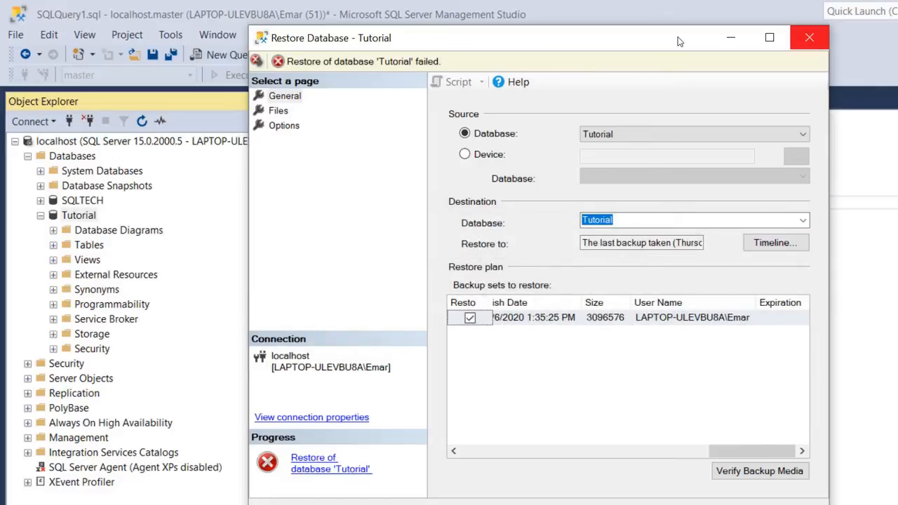
click(809, 37)
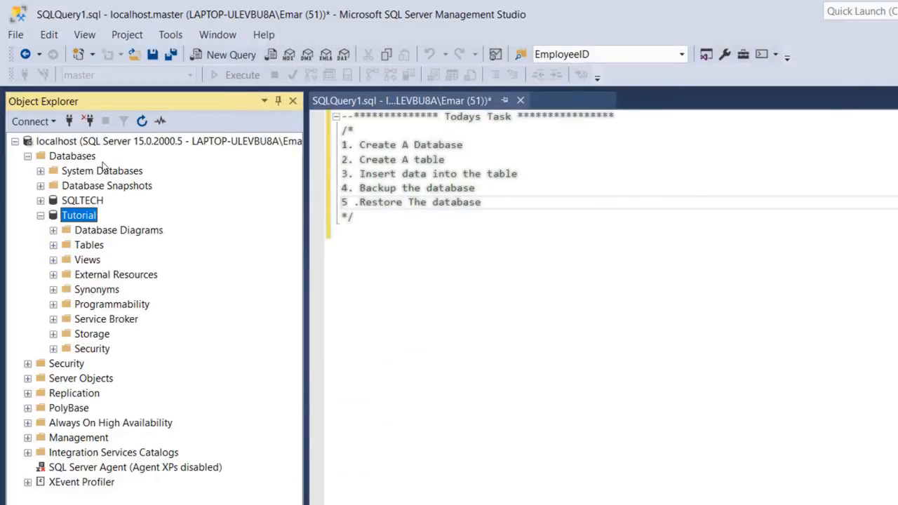
right_click(77, 215)
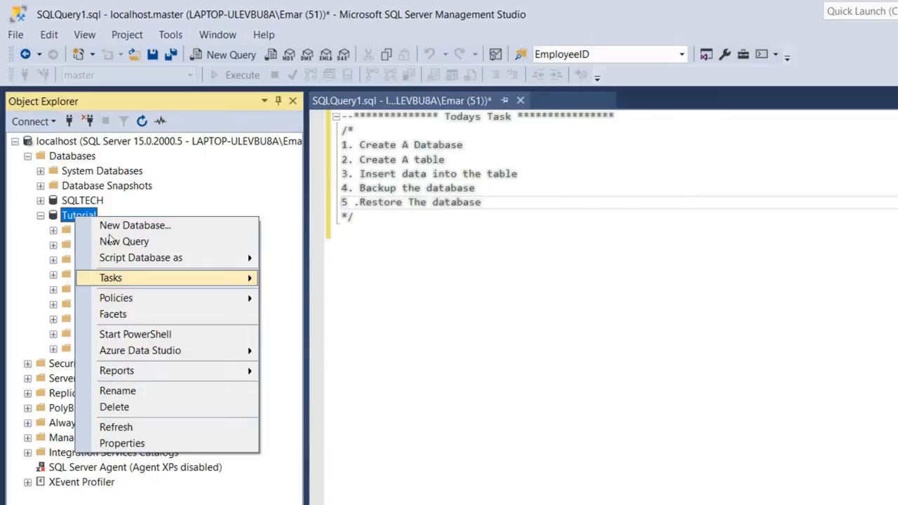
mouse_move(110, 278)
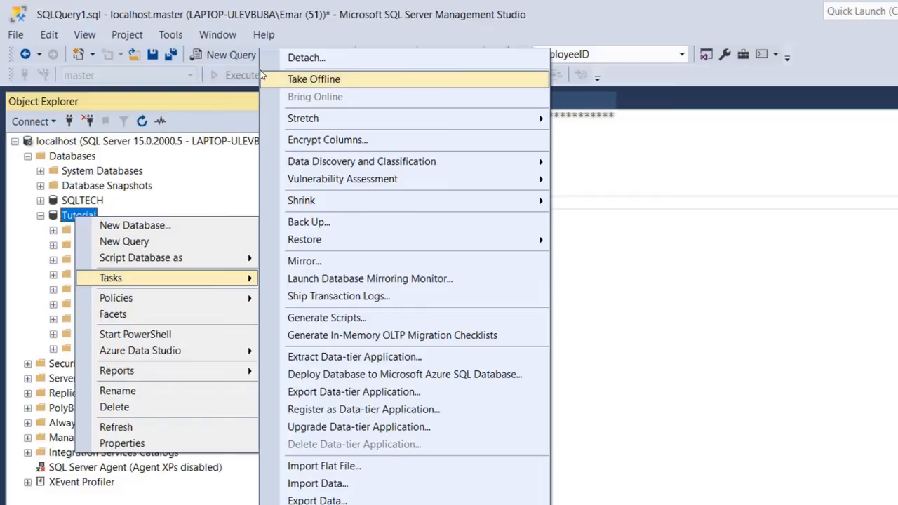
click(267, 79)
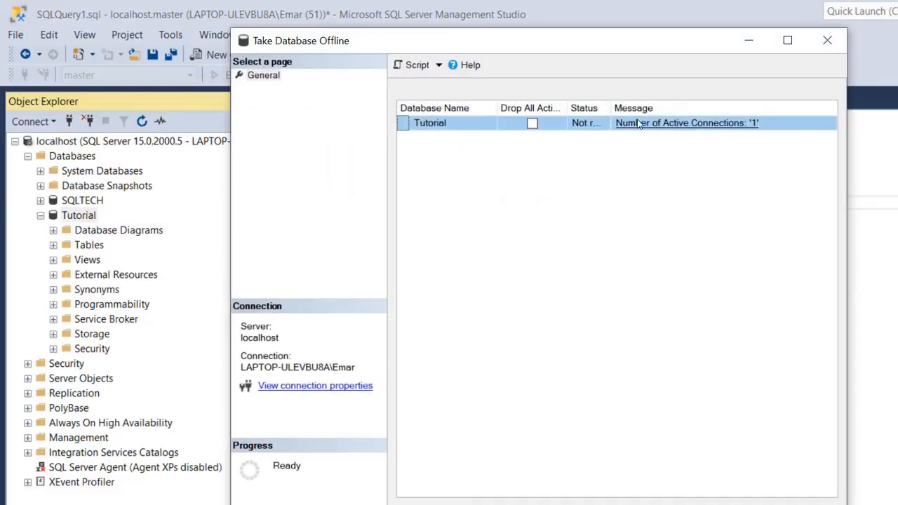
click(532, 123)
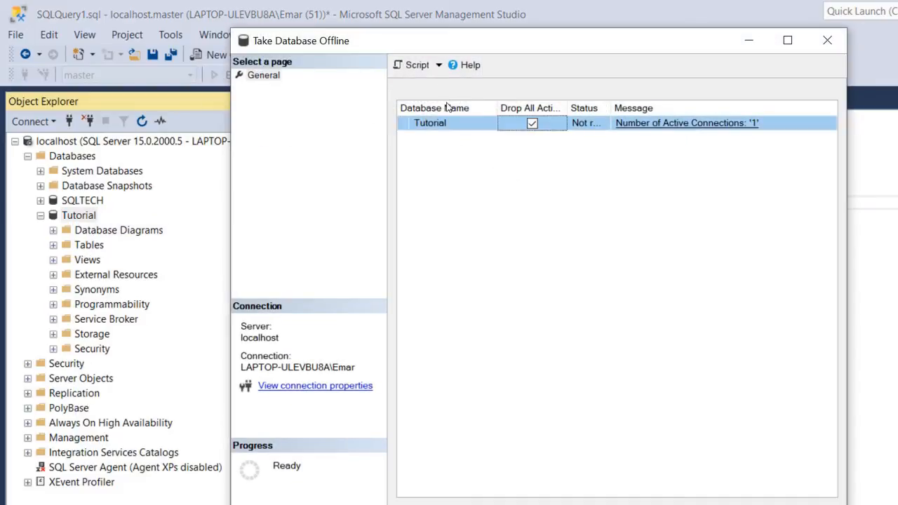
click(702, 503)
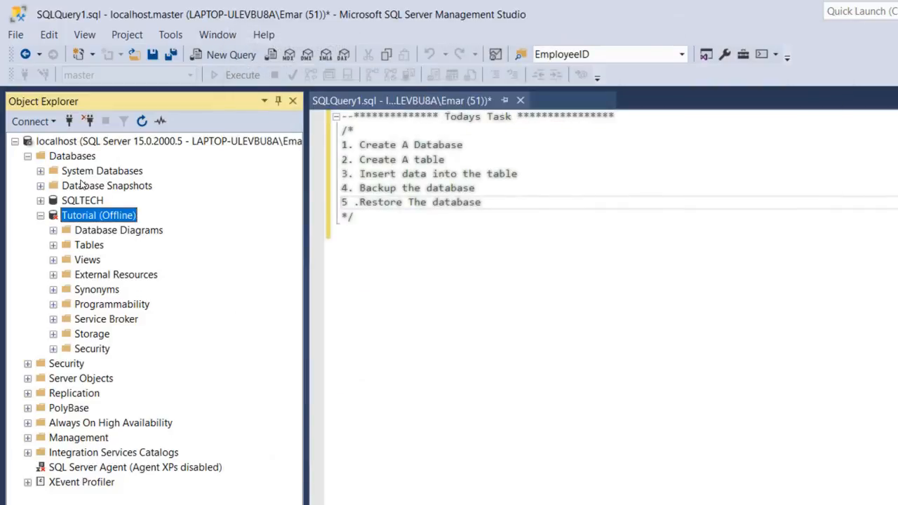
Try to restore the offline Tutorial database from its Tutorial-Full Database Backup set and read the resulting message.
key(shift+F10)
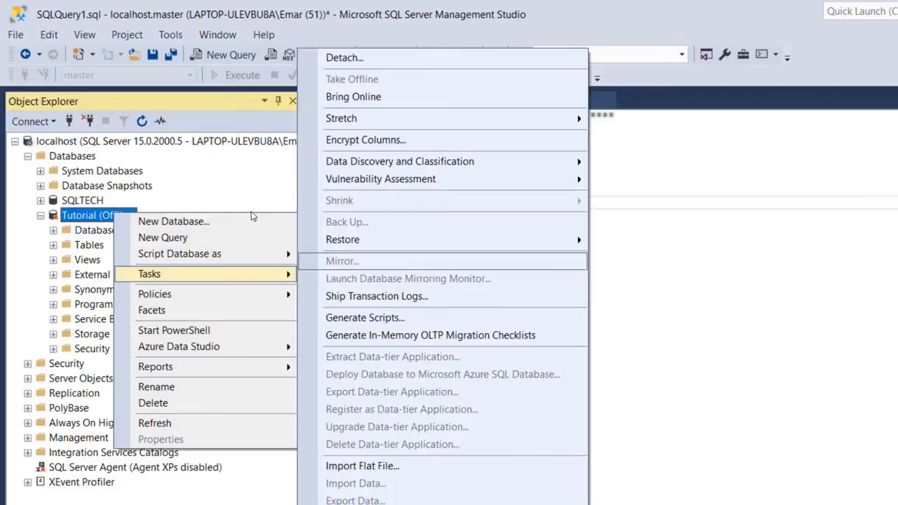
key(Right)
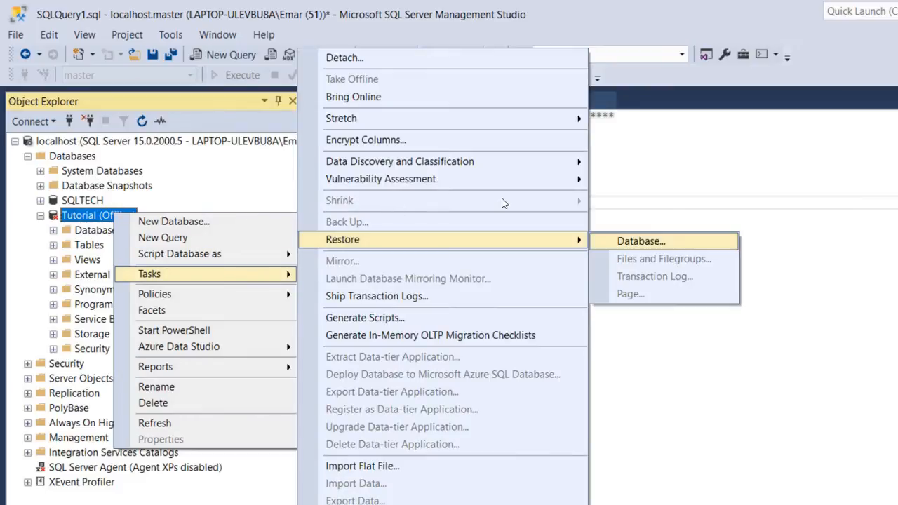
key(Return)
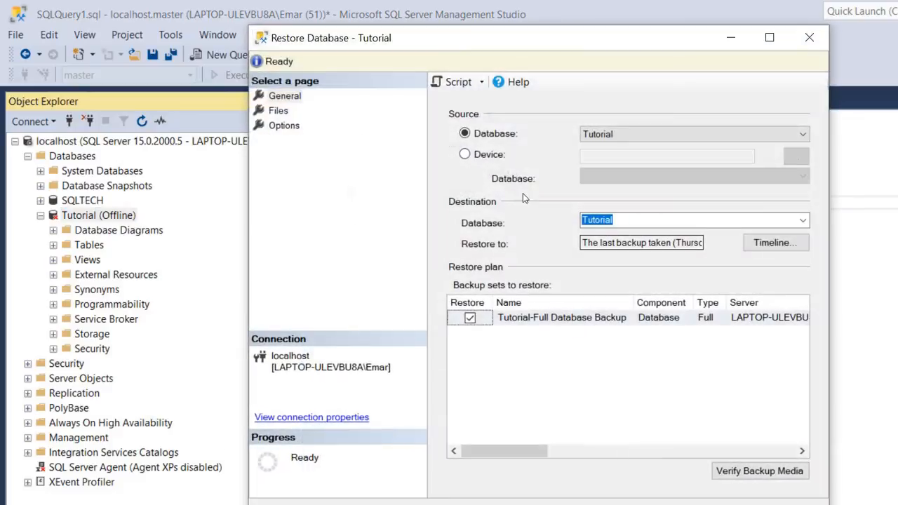
key(Return)
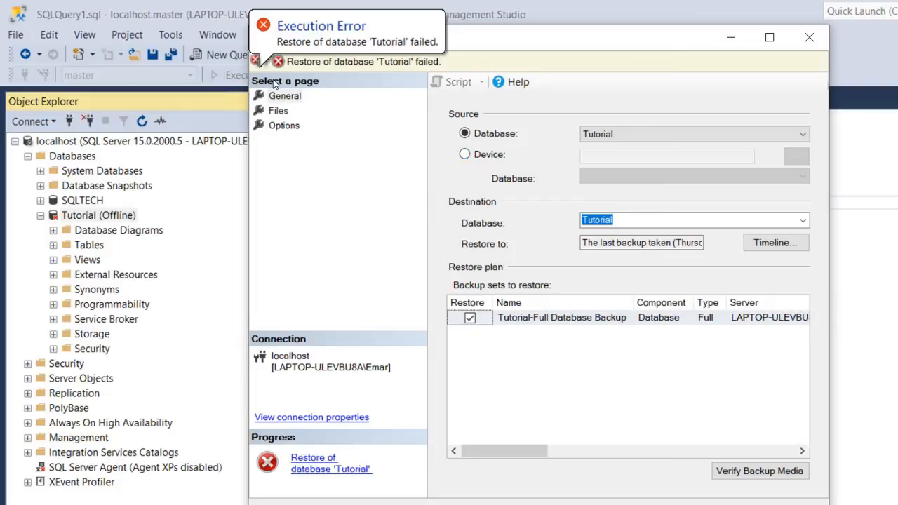
click(268, 55)
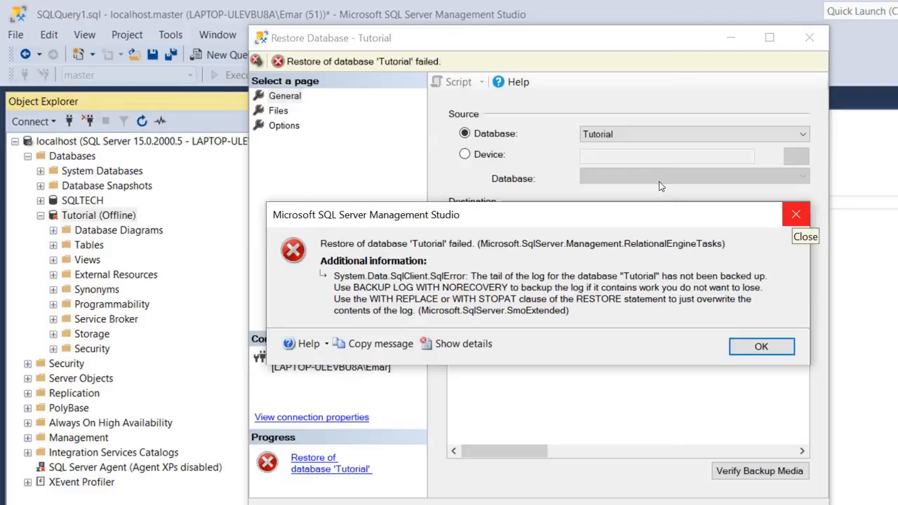
key(Return)
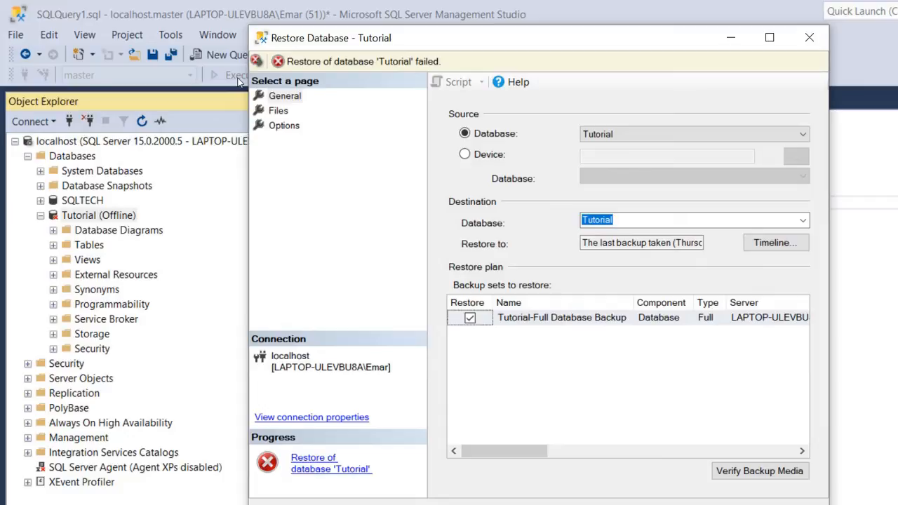
Enable overwriting the existing database (WITH REPLACE) and restore the Tutorial database from its full backup.
click(284, 125)
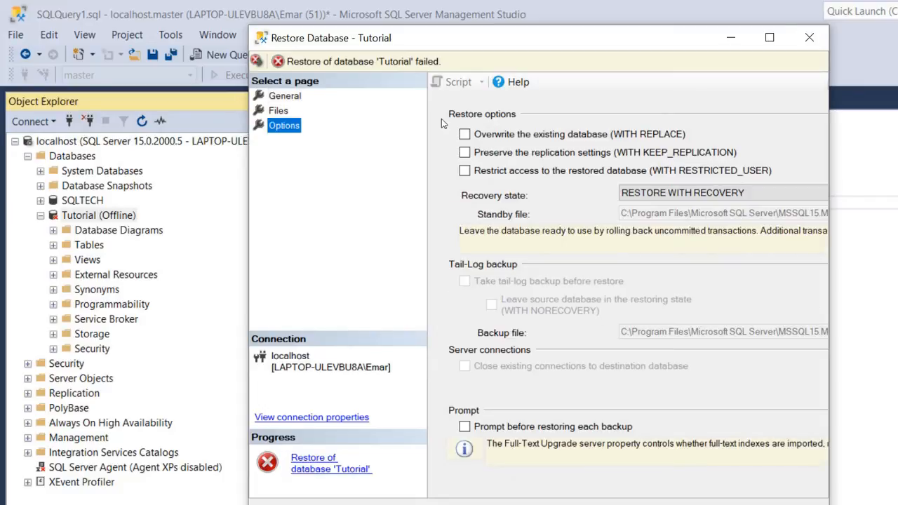
key(Tab)
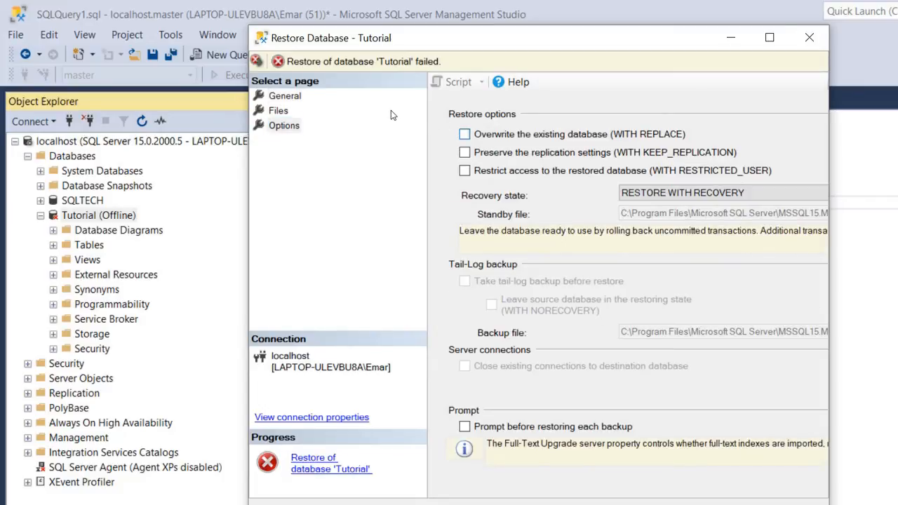
key(space)
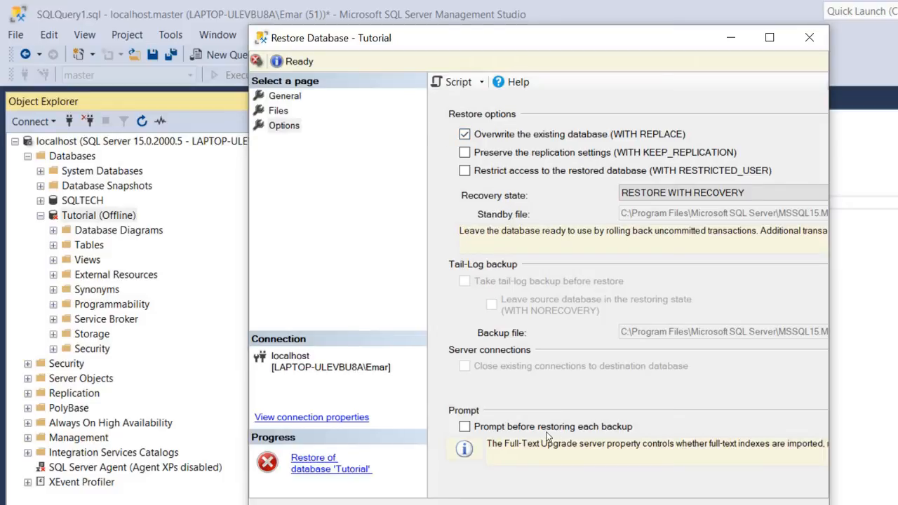
key(Return)
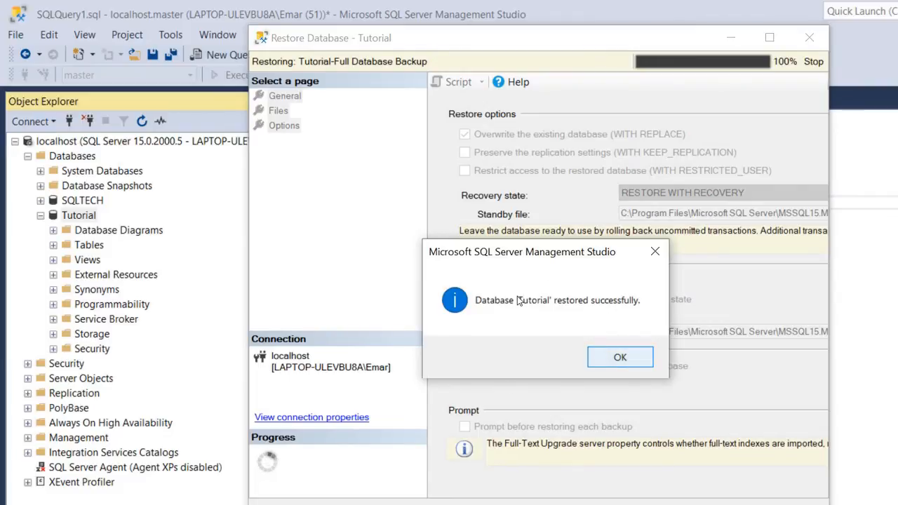
key(Return)
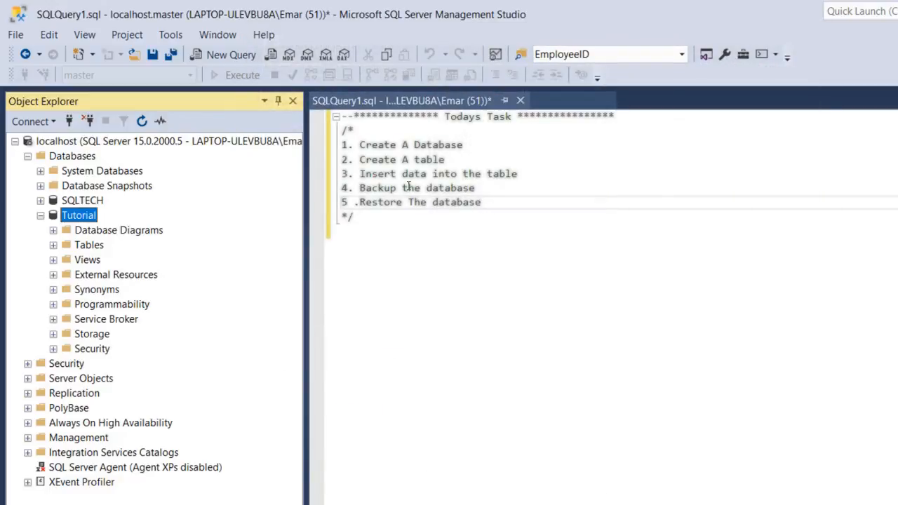
Refresh the Tutorial database, expand its Tables folder and query the top 1000 rows of the Employee table.
right_click(68, 216)
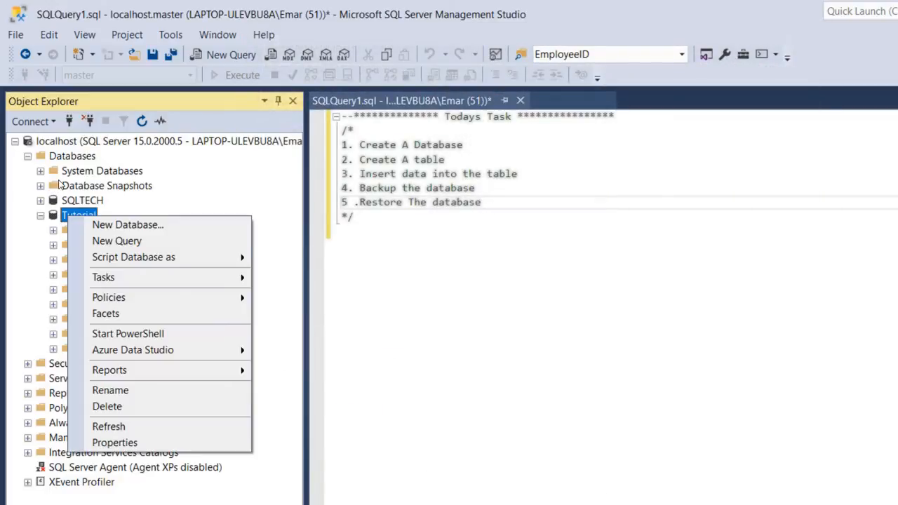
click(109, 427)
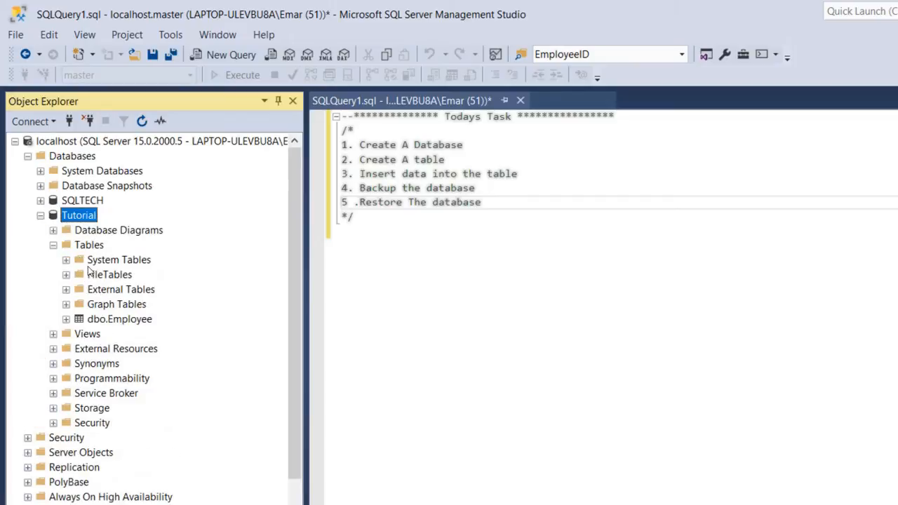
right_click(105, 319)
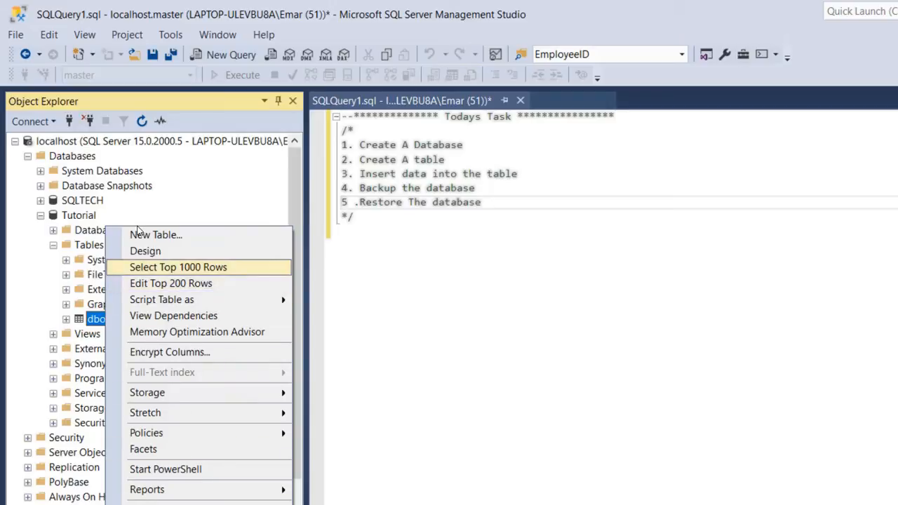
click(154, 267)
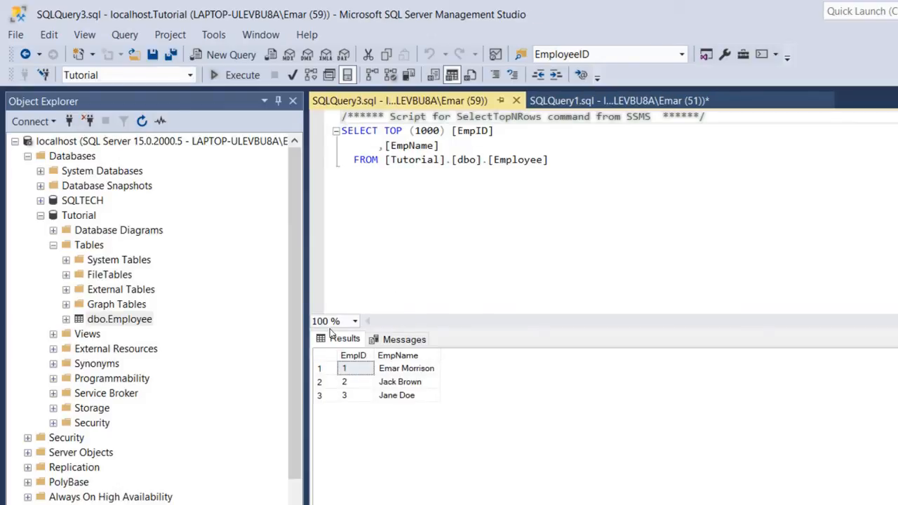
click(385, 160)
click(78, 215)
key(shift+F10)
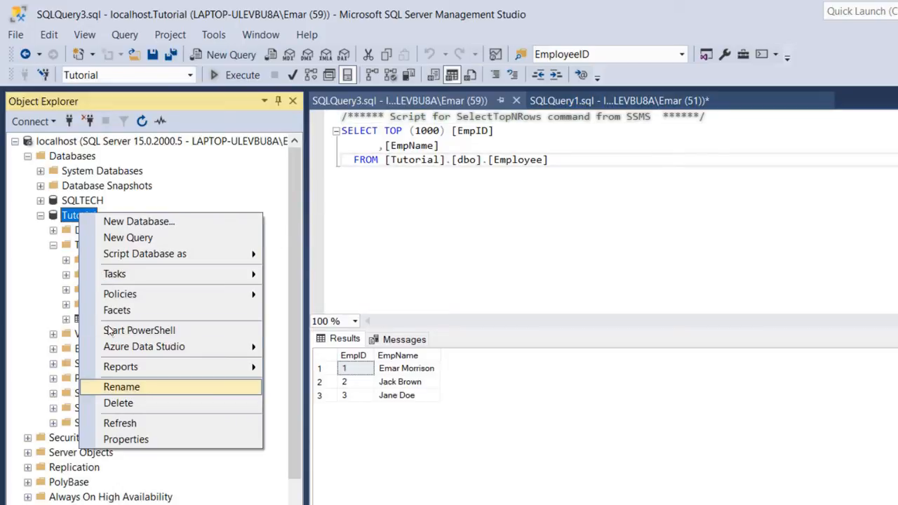
key(Down)
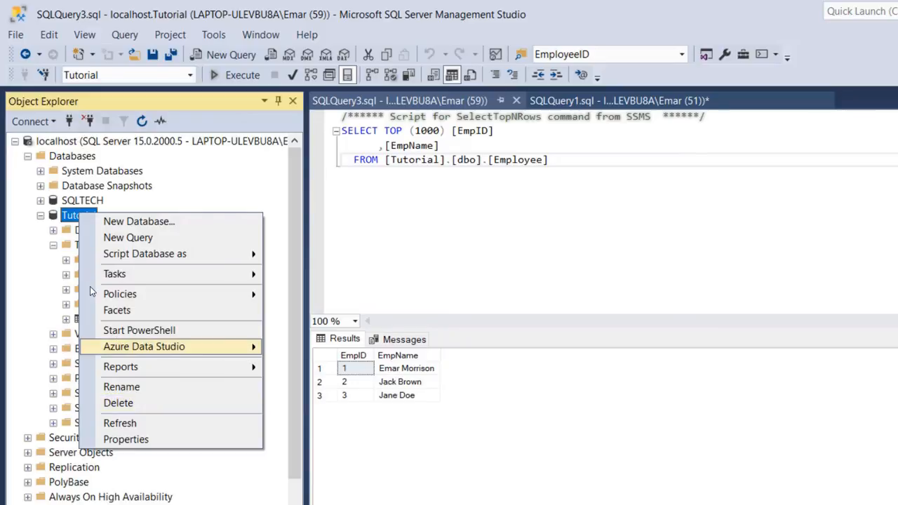
Take the restored Tutorial database offline again, dropping all its active connections.
right_click(69, 215)
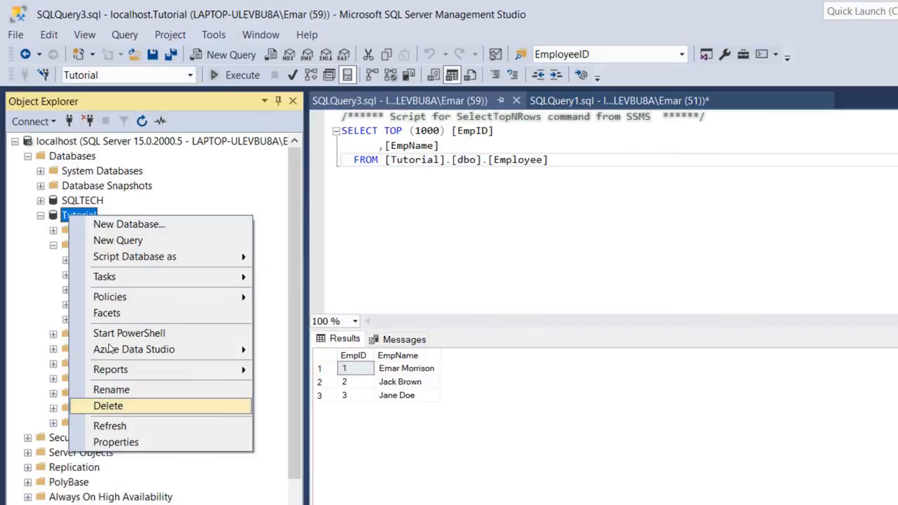
mouse_move(130, 276)
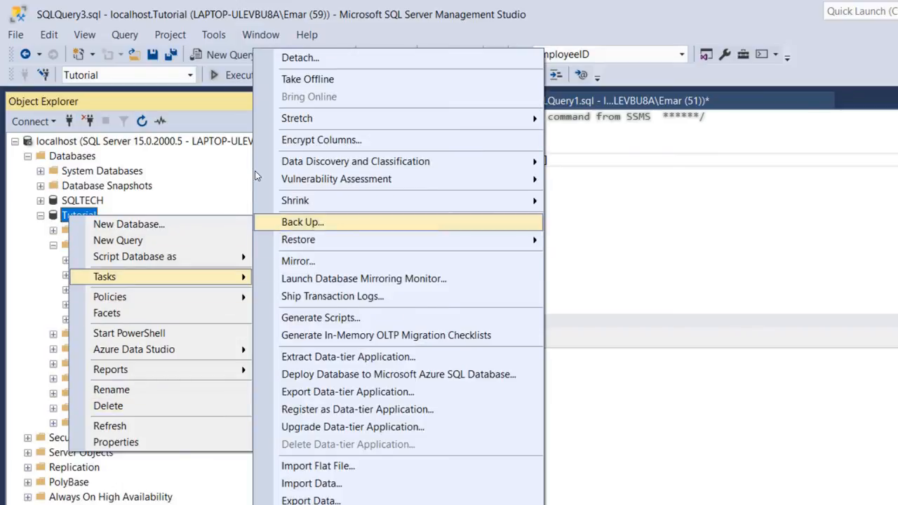
click(308, 78)
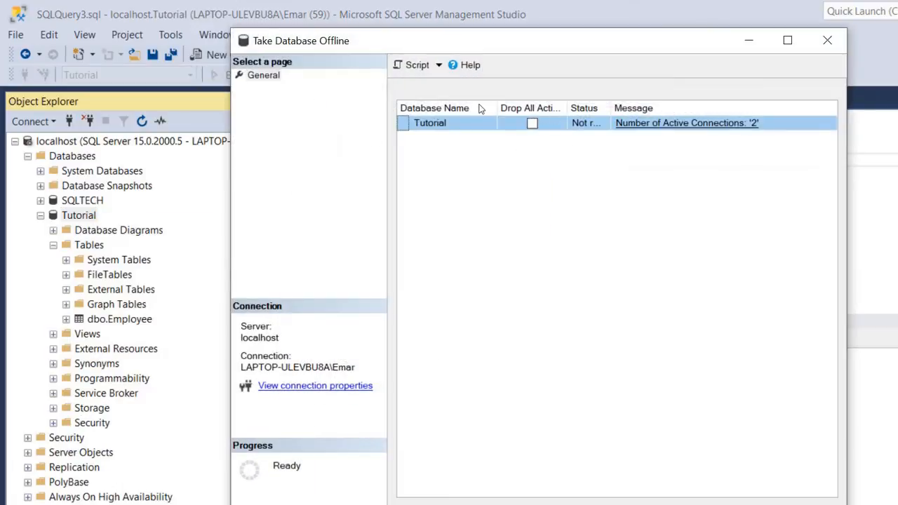
click(532, 123)
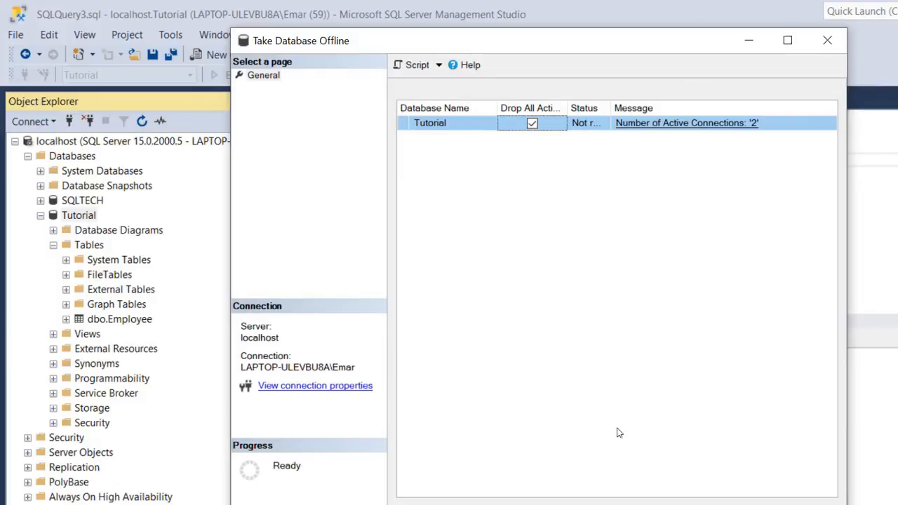
key(Return)
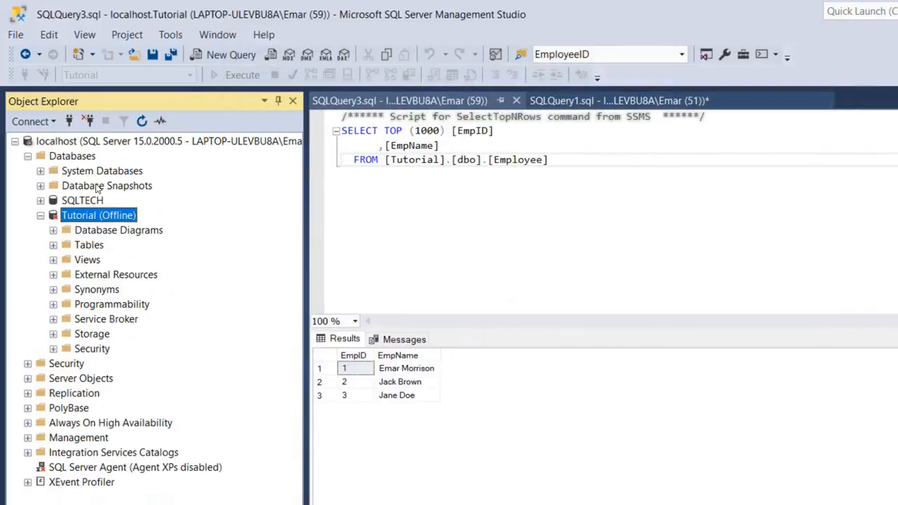
Delete the offline Tutorial database together with its backup and restore history, and refresh the Databases folder.
right_click(105, 215)
click(167, 411)
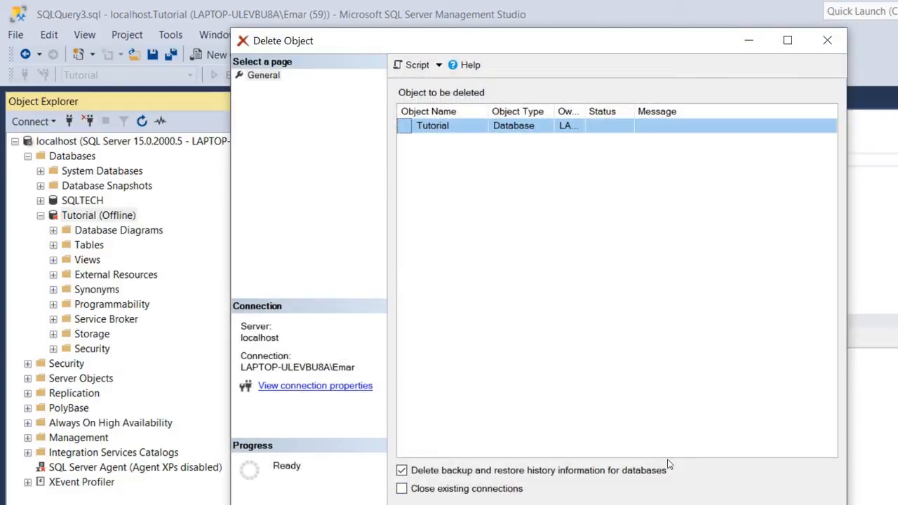
key(Return)
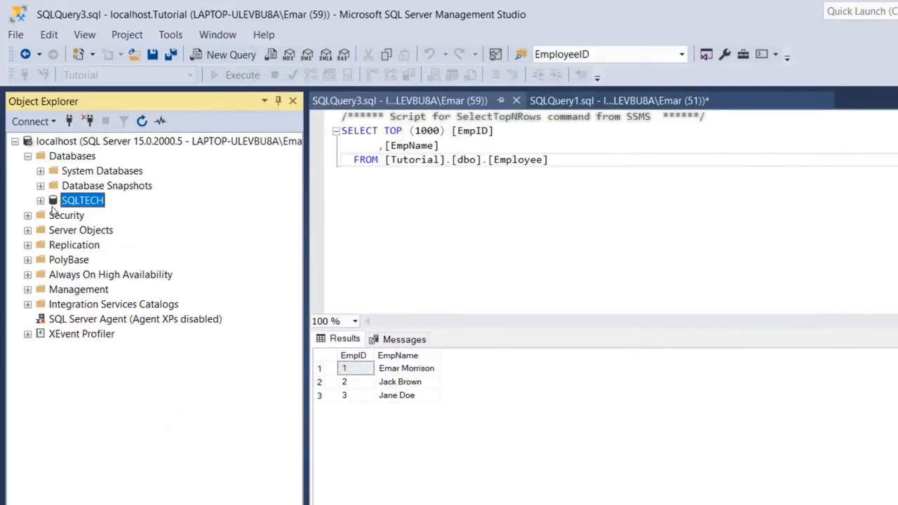
right_click(55, 155)
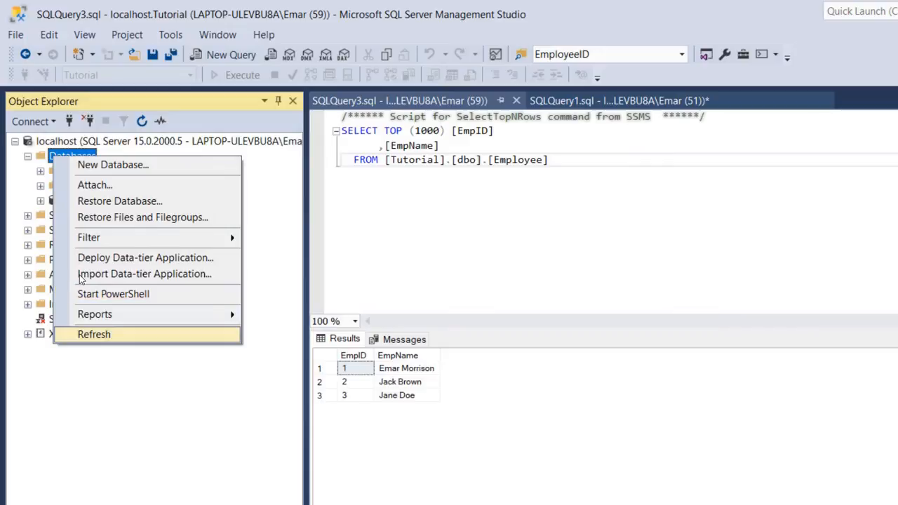
click(94, 334)
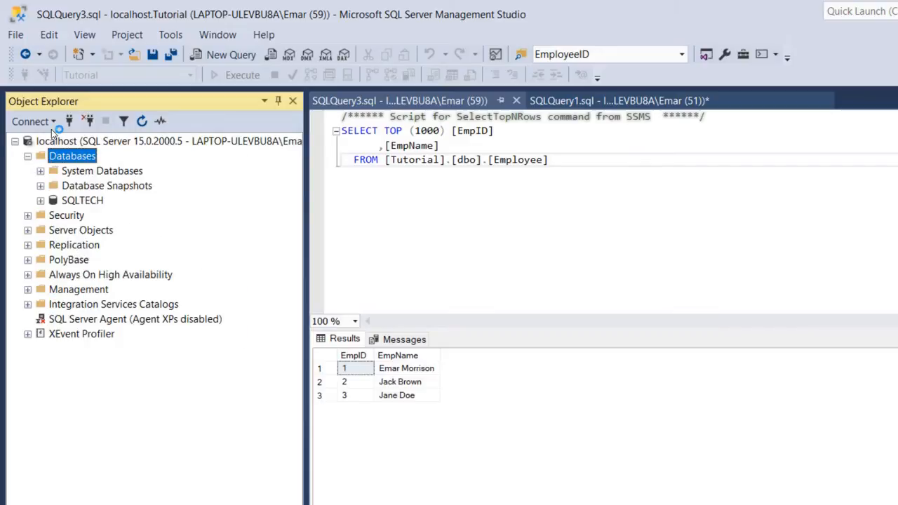
Start a database restore from the Databases folder and choose a backup device as the source.
right_click(63, 156)
key(Down)
key(Down)
key(Return)
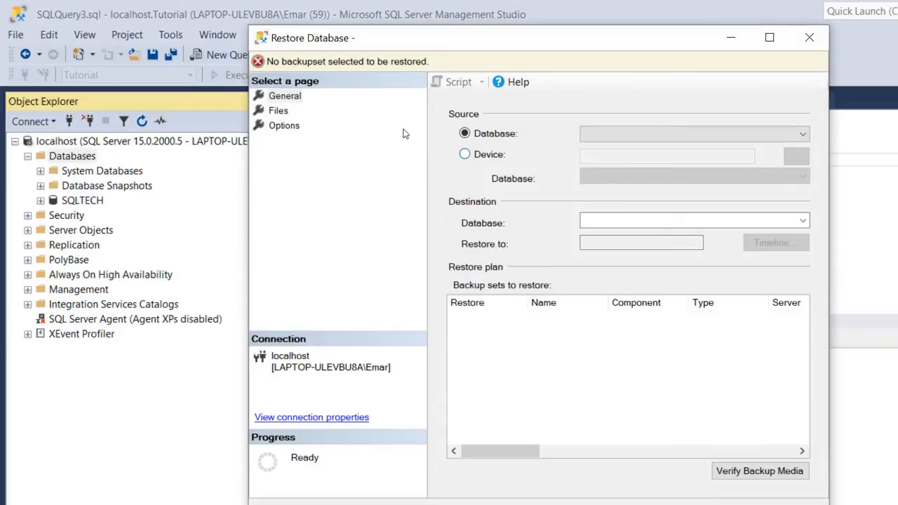
key(Down)
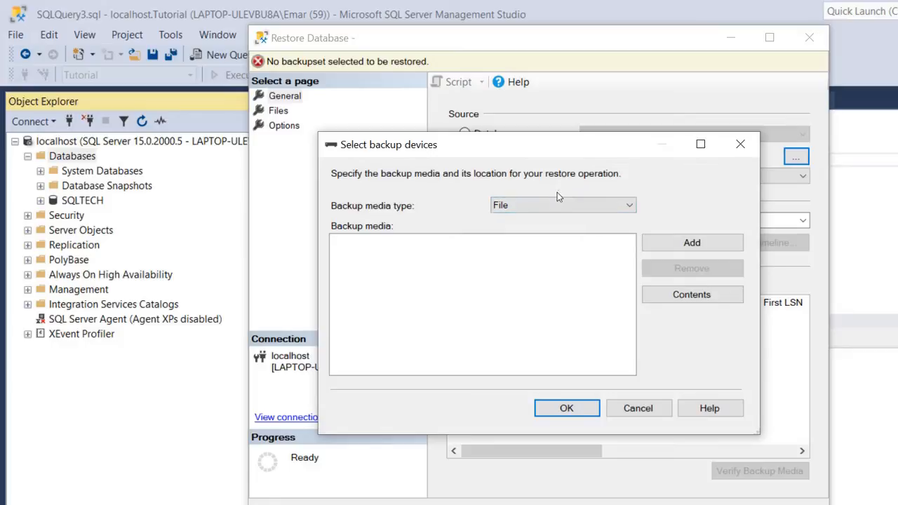
Add Tutorial.bak from the server's Backup folder as the backup media for the restore and accept it.
key(Tab)
key(Return)
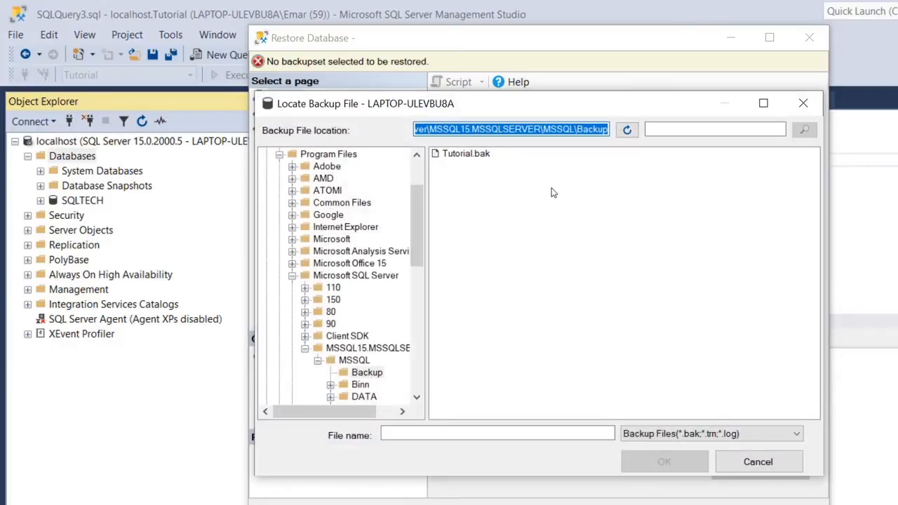
click(452, 153)
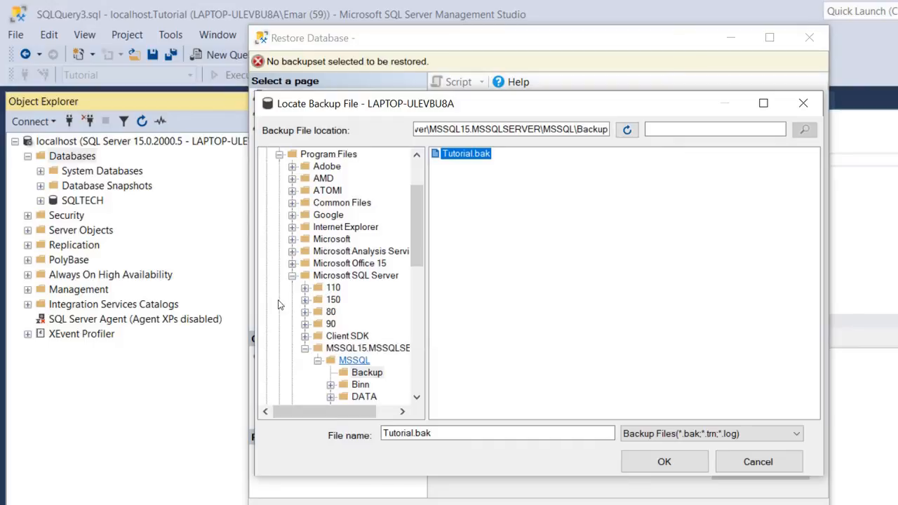
click(302, 308)
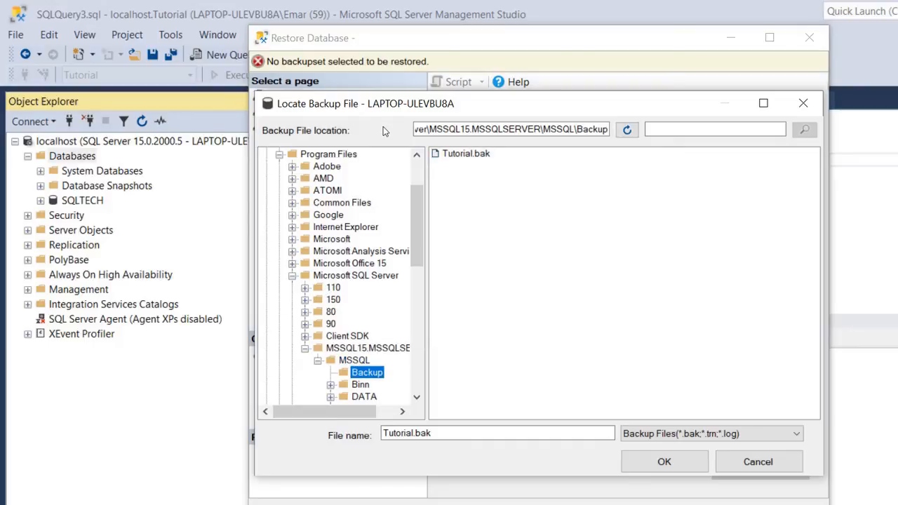
key(Tab)
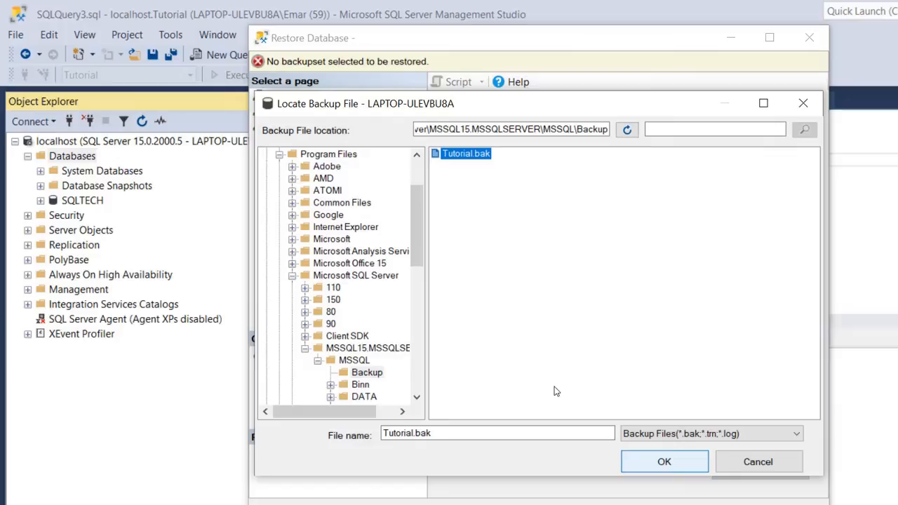
key(Return)
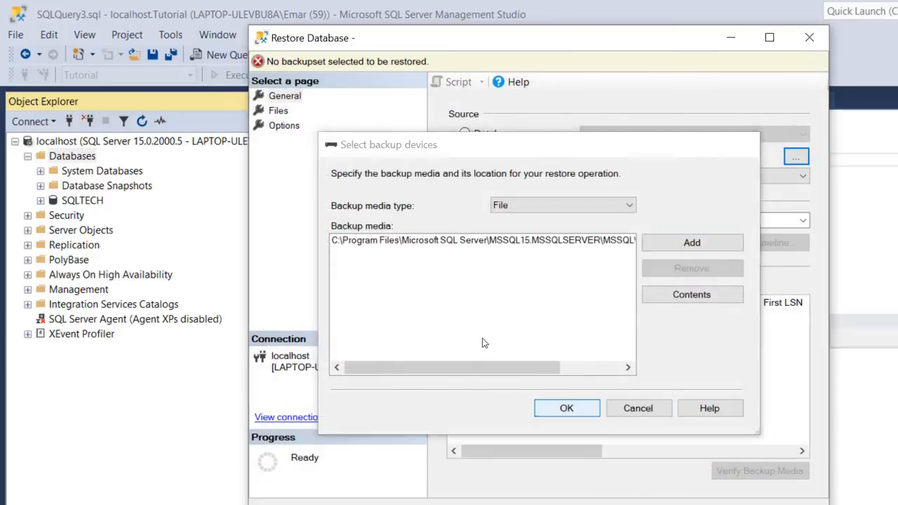
key(Return)
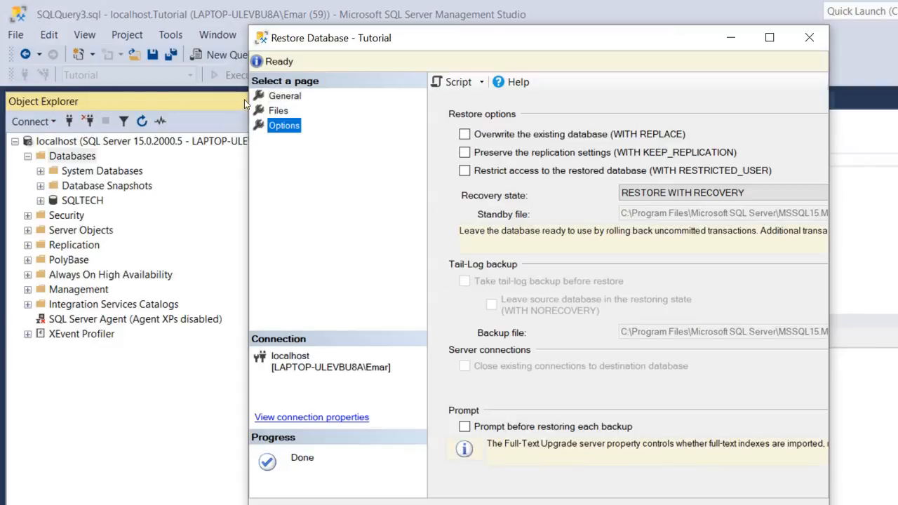
Try to restore the Tutorial database with the original data and log file locations, and view the restore message details.
drag(829, 203, 897, 231)
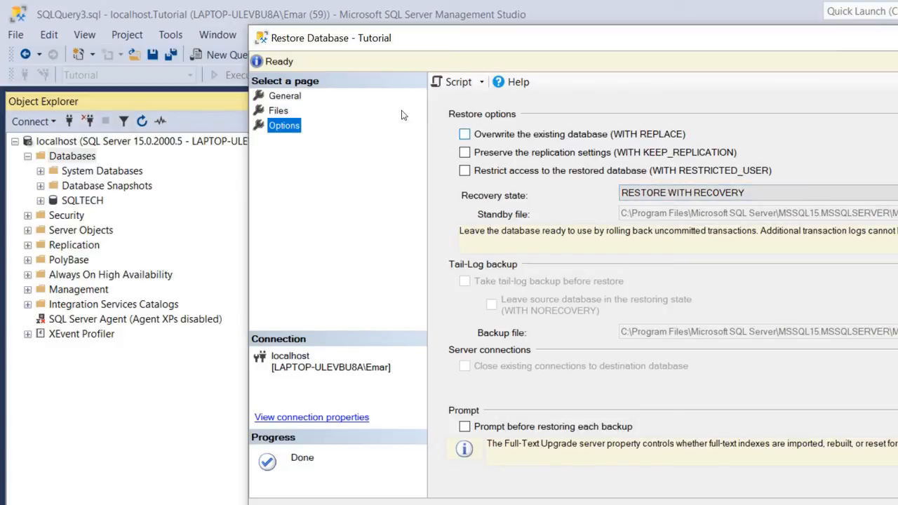
click(278, 110)
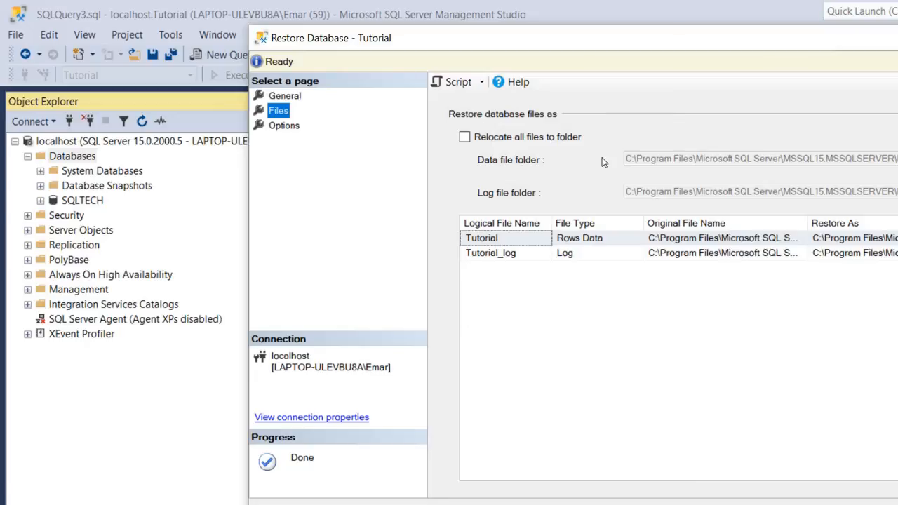
click(618, 238)
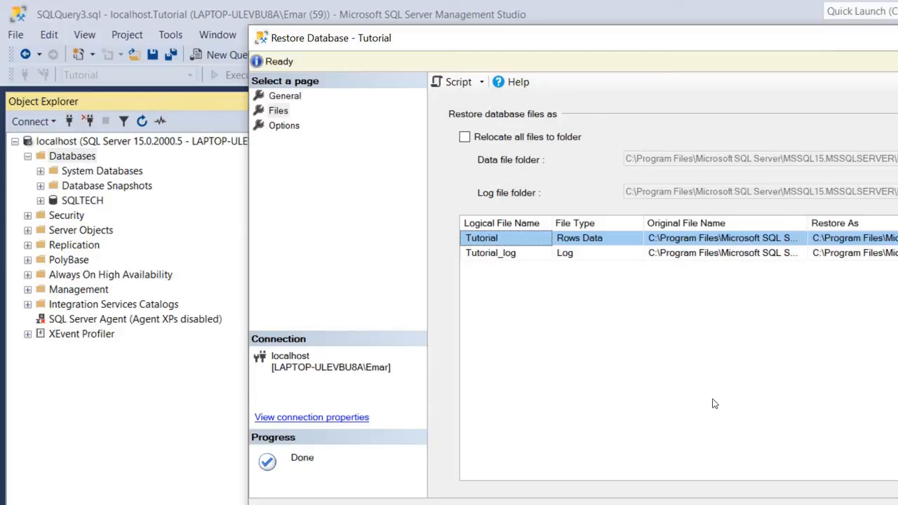
key(Return)
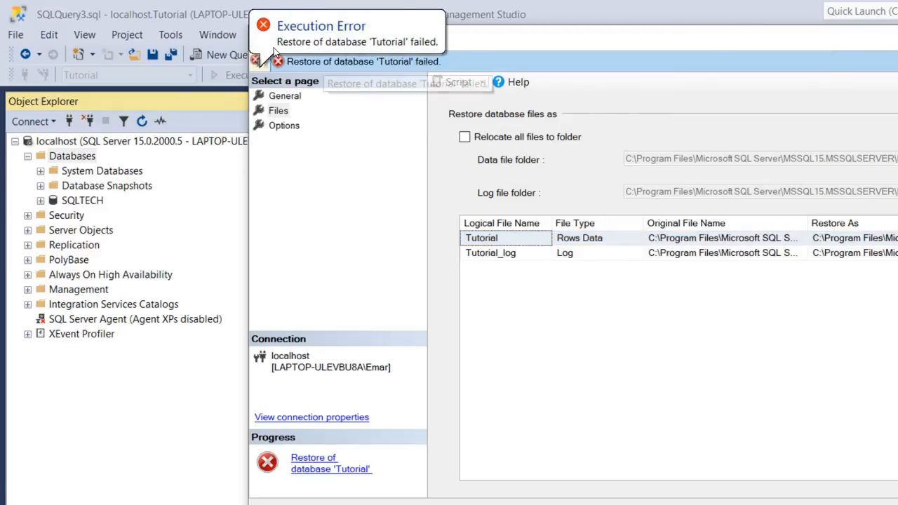
click(280, 45)
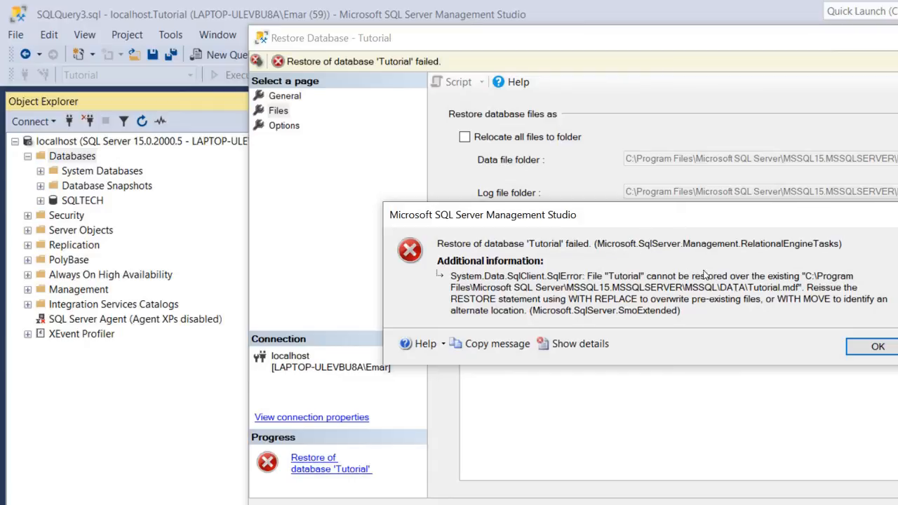
key(Return)
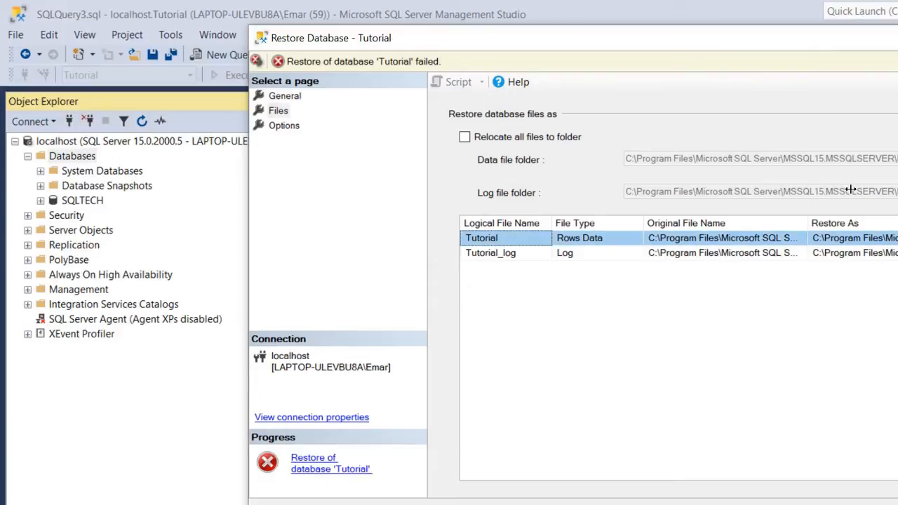
Change the Restore As file name of the Tutorial rows data file to Tutorial_1.mdf.
drag(567, 28, 382, 53)
drag(730, 219, 866, 232)
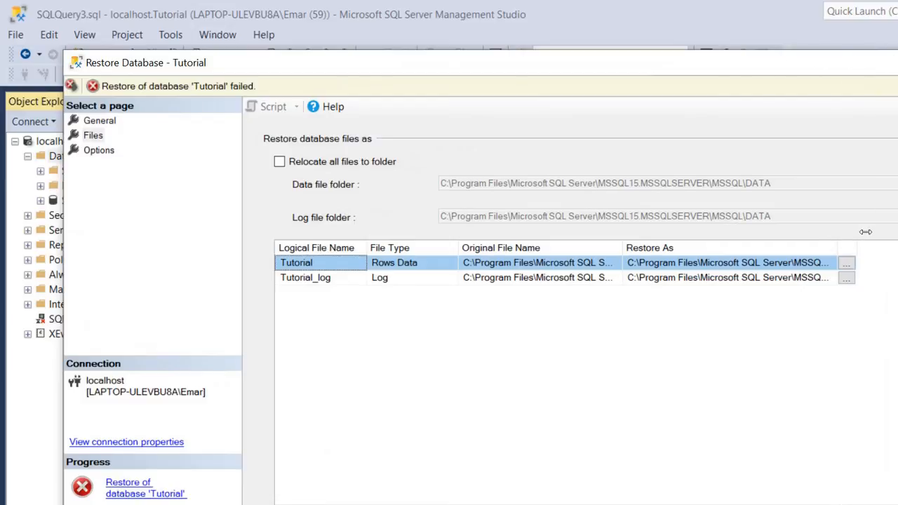
drag(697, 203, 816, 213)
click(793, 220)
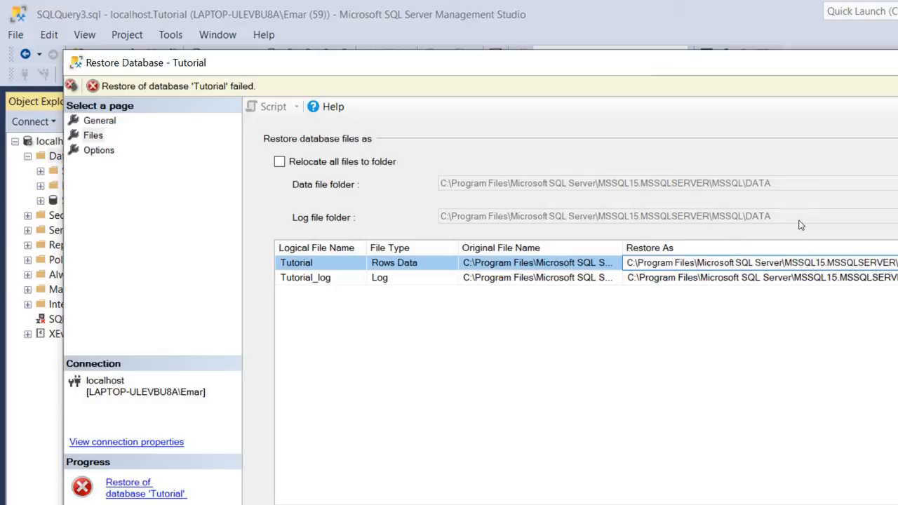
key(End)
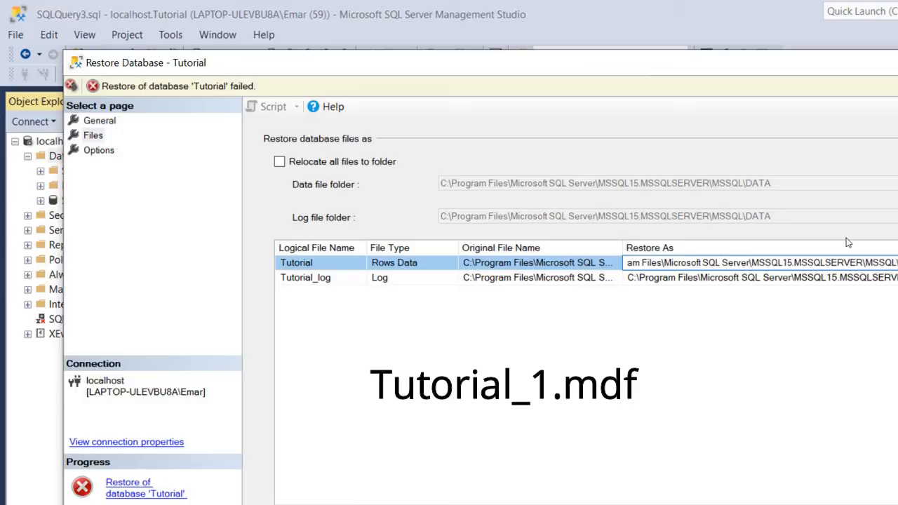
Change the Restore As file name of Tutorial_log to Tutorial_1_log.ldf and restore the Tutorial database.
key(Down)
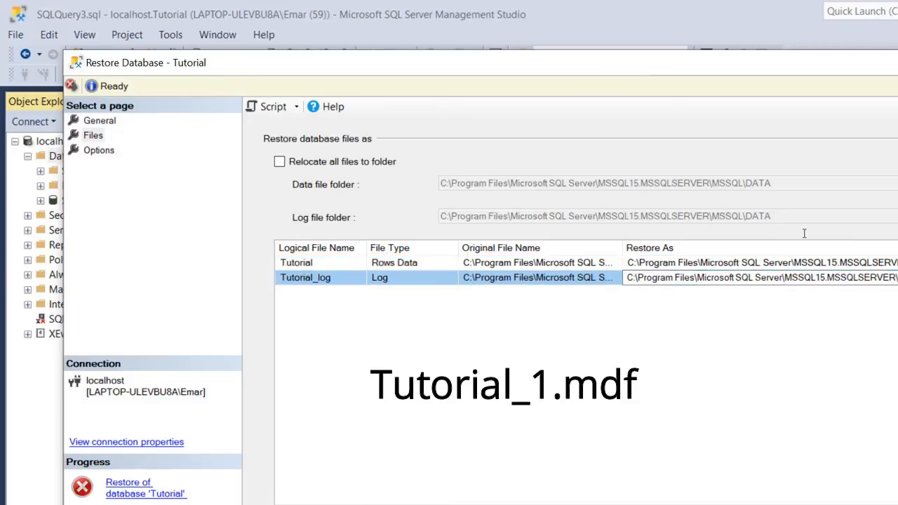
key(End)
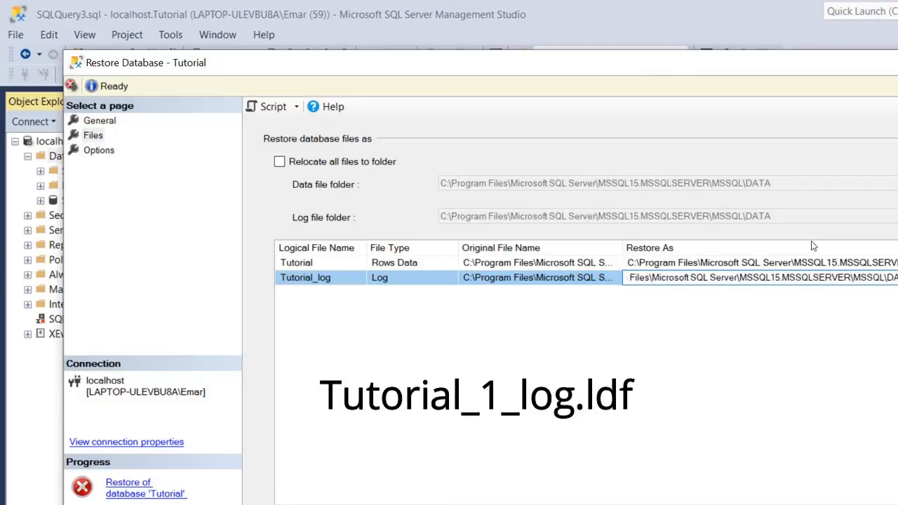
click(714, 457)
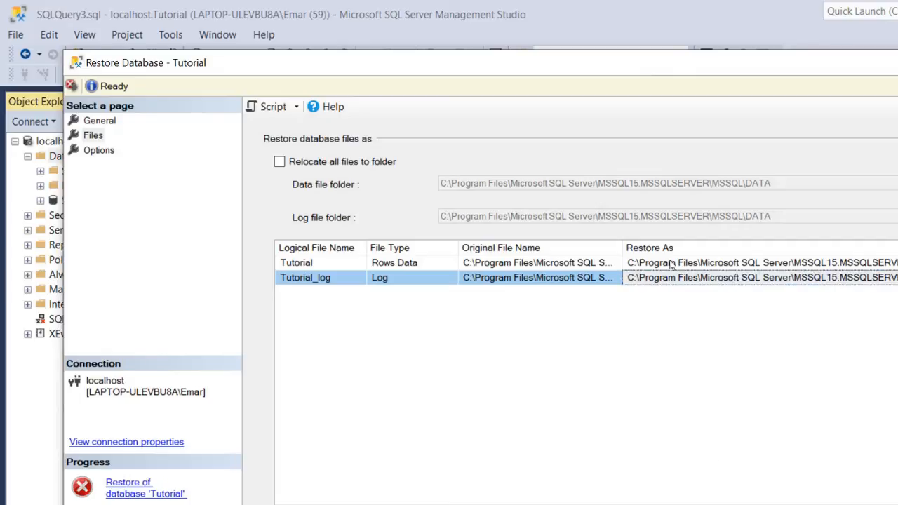
key(Return)
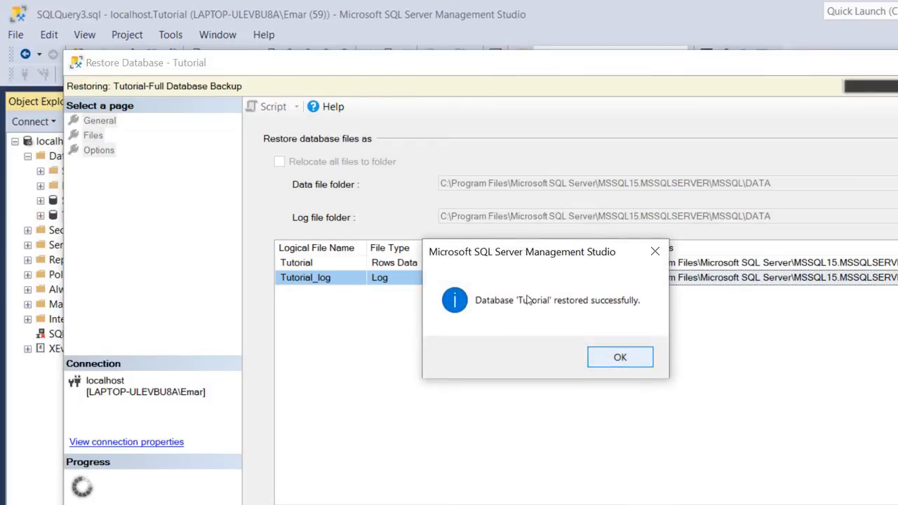
key(Return)
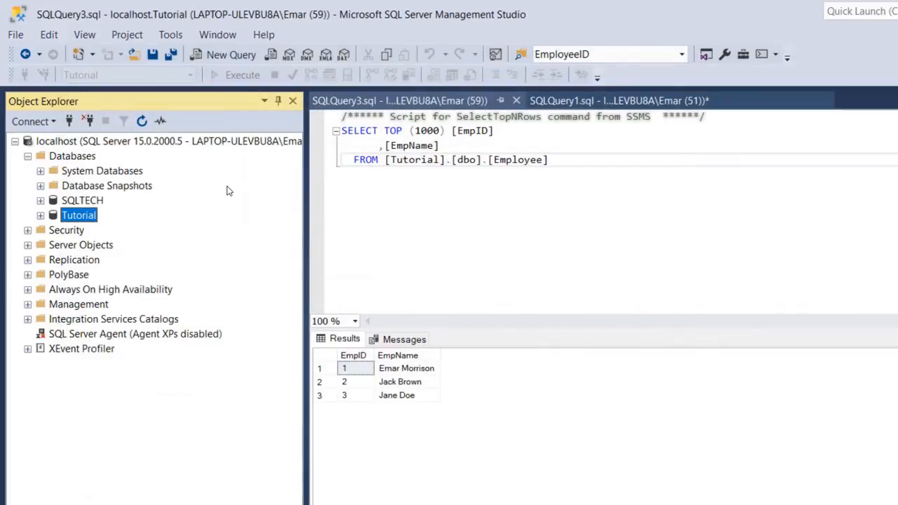
Refresh the restored Tutorial database, expand its Tables folder and select the dbo.Employee table.
right_click(76, 214)
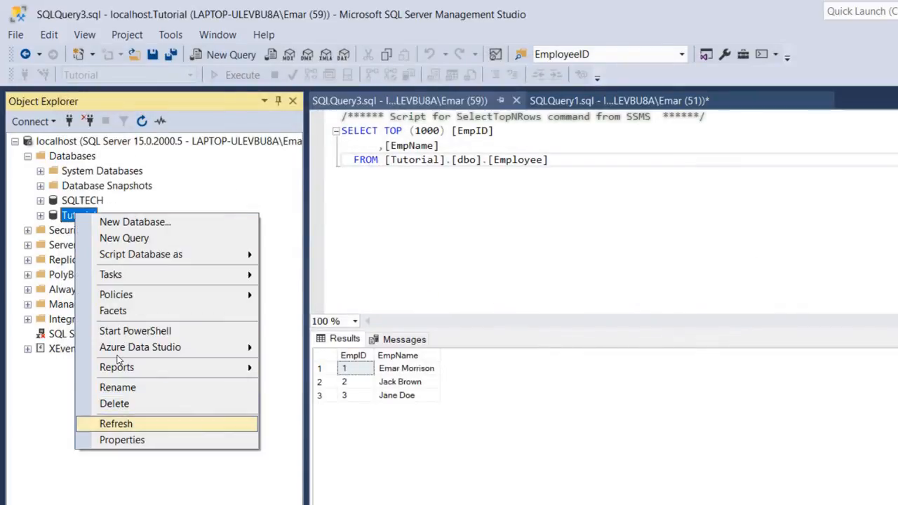
key(Return)
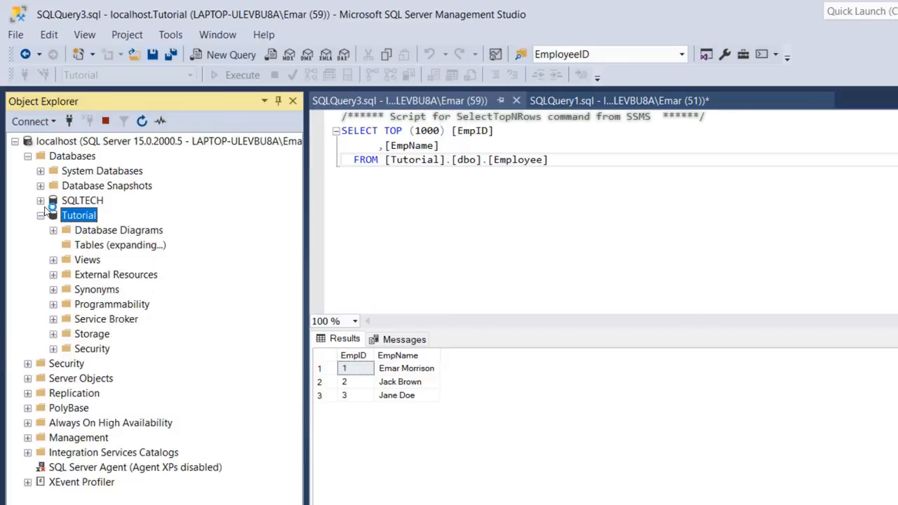
right_click(91, 318)
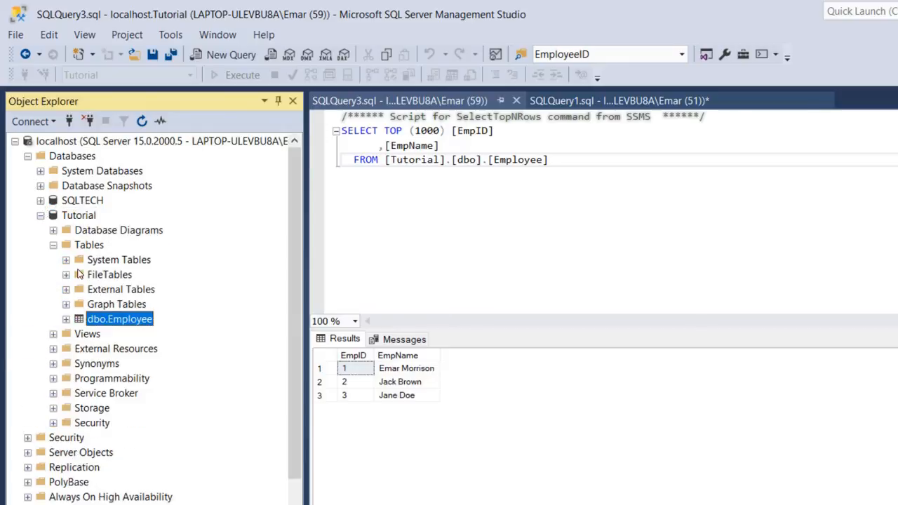
click(166, 266)
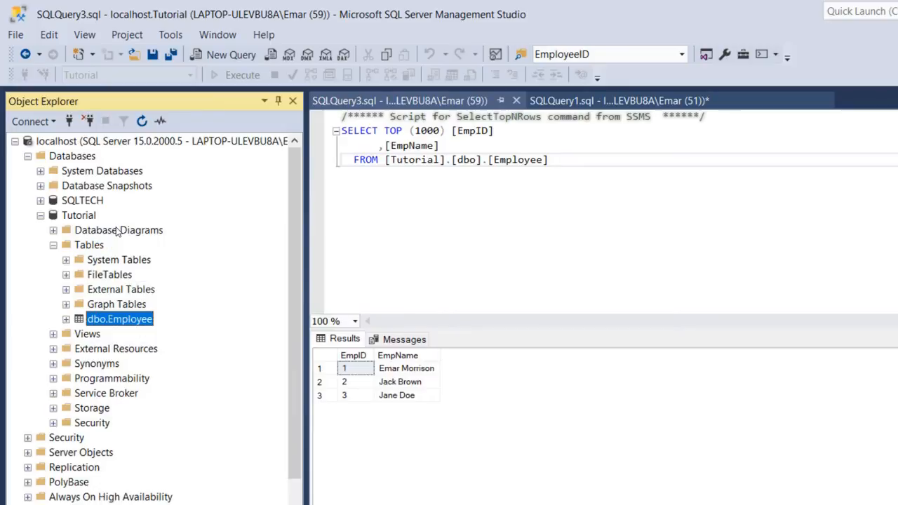